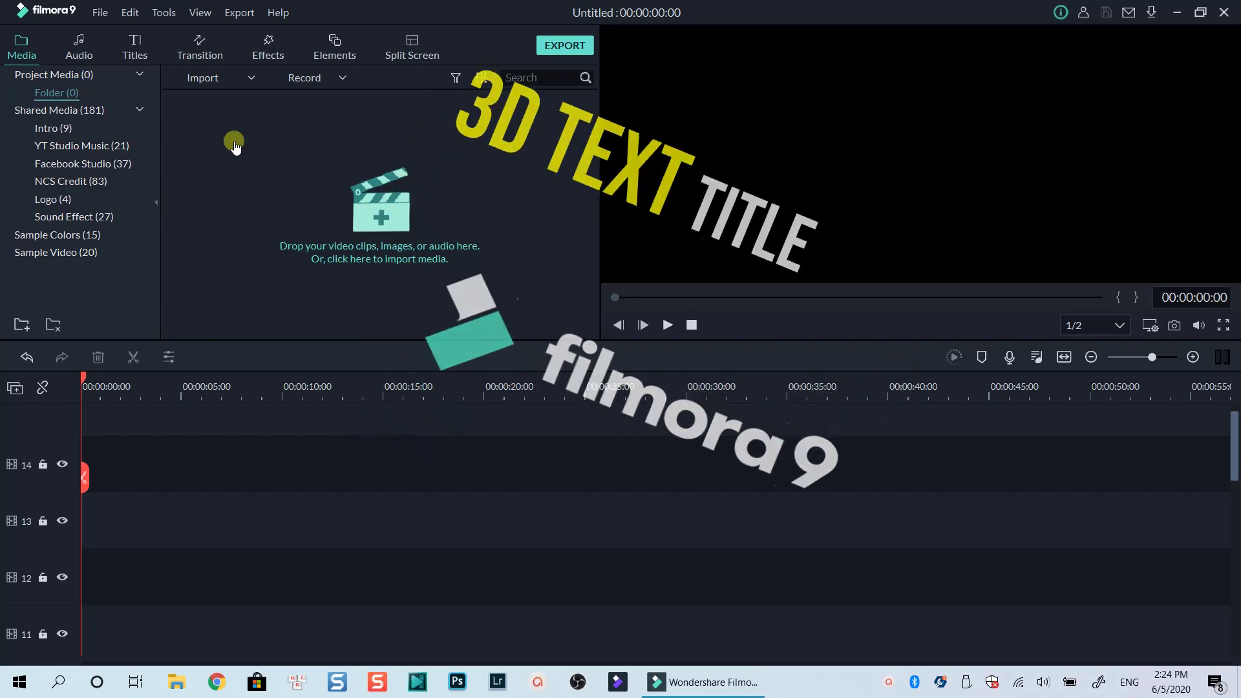
Drag the Default Title from the Titles library to the start of the timeline
left_click(131, 45)
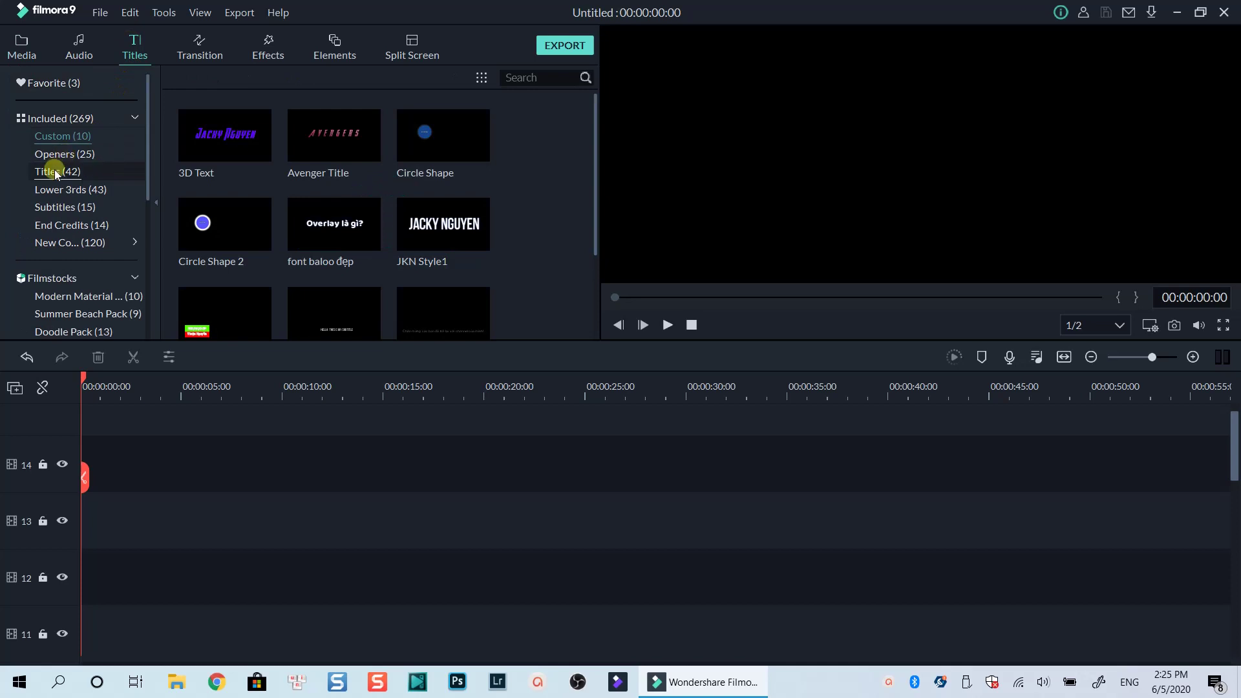
left_click(54, 170)
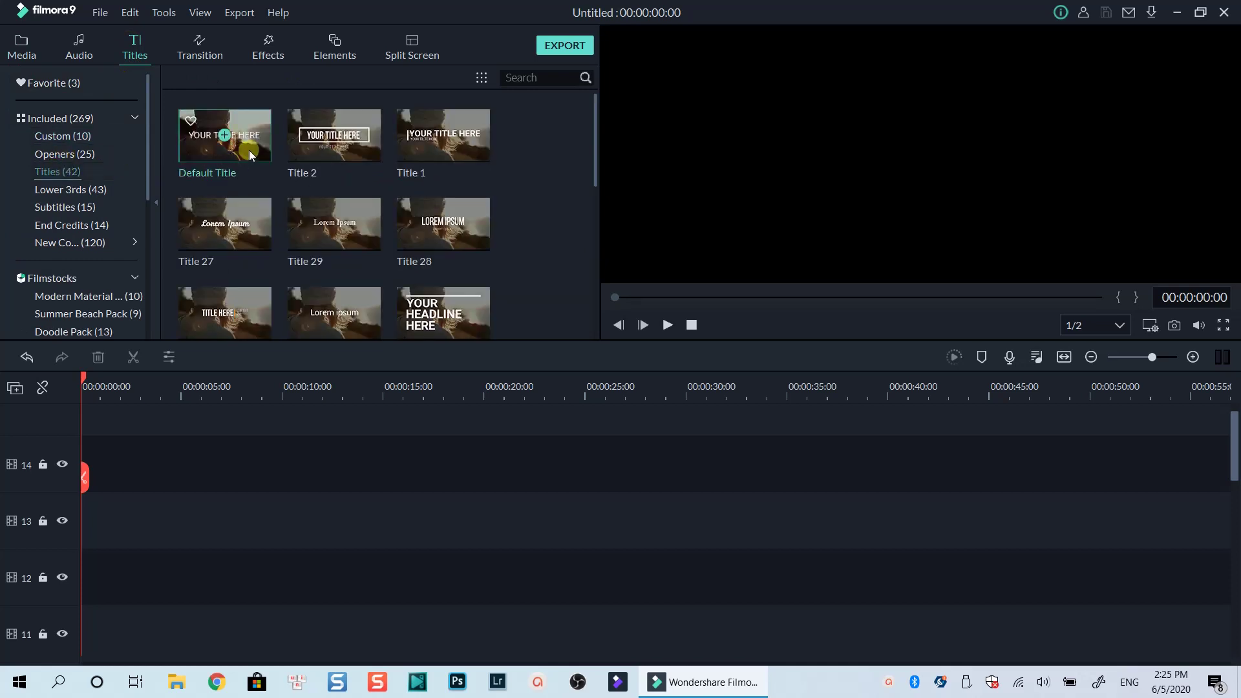
left_click_drag(249, 150, 82, 479)
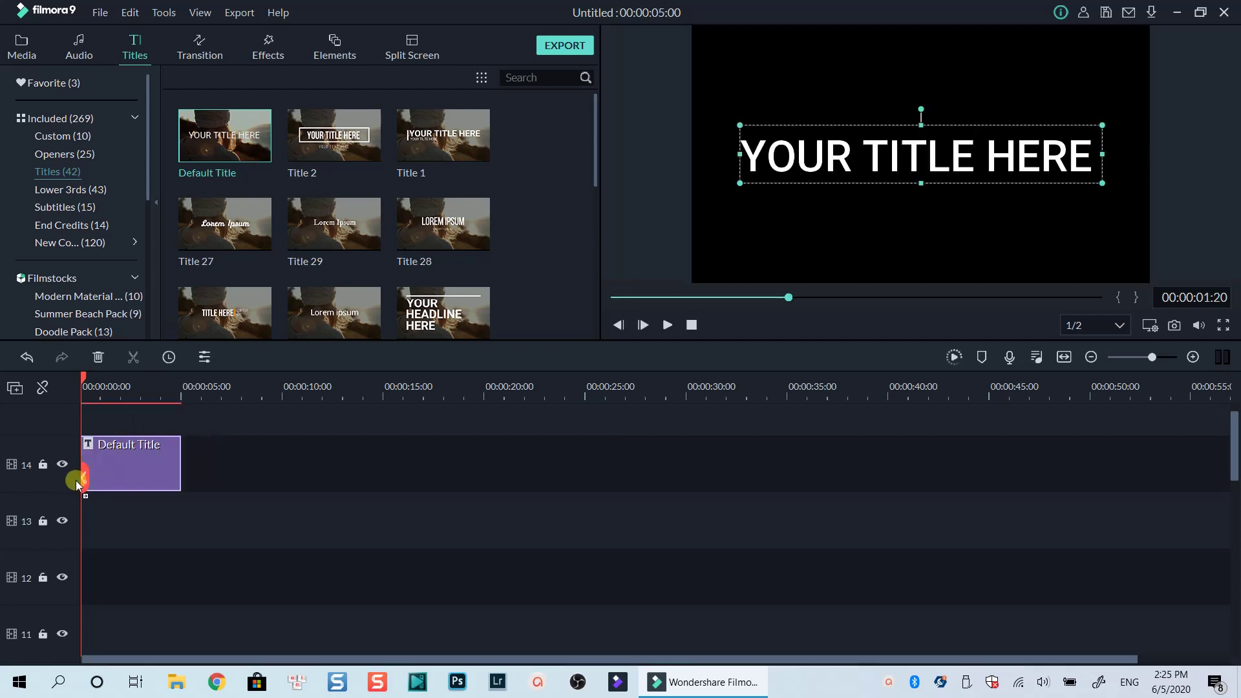
right_click(144, 464)
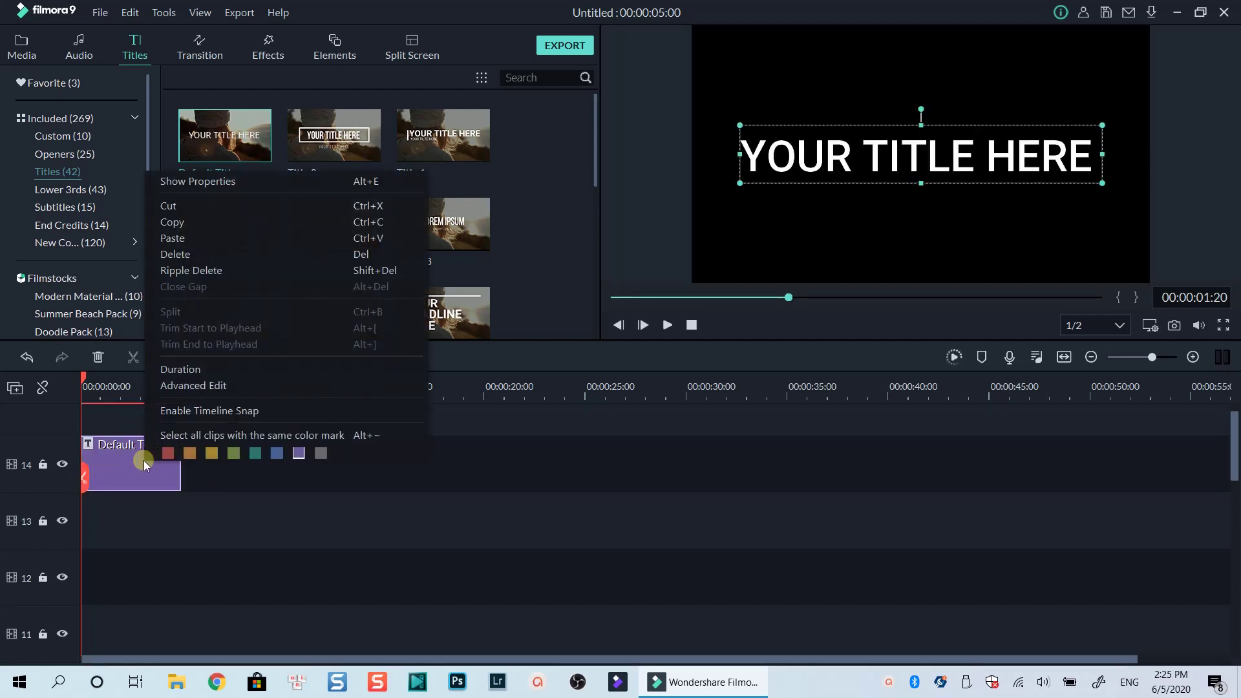
left_click(177, 388)
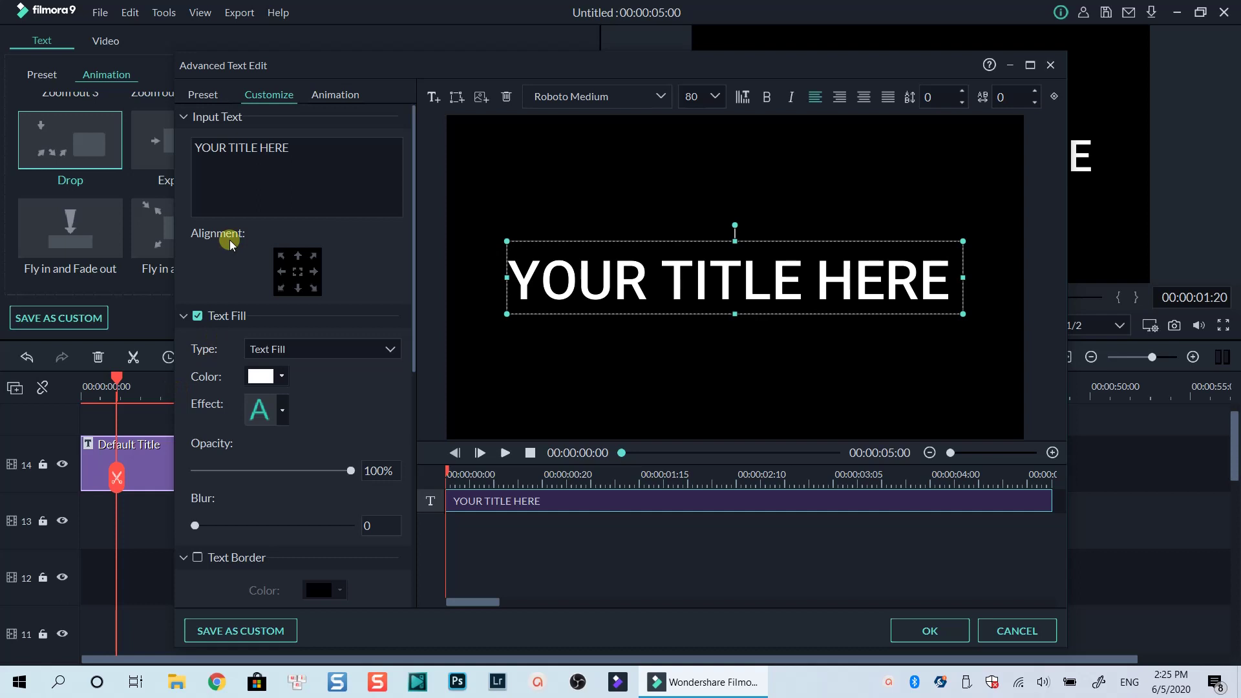
left_click_drag(290, 147, 169, 150)
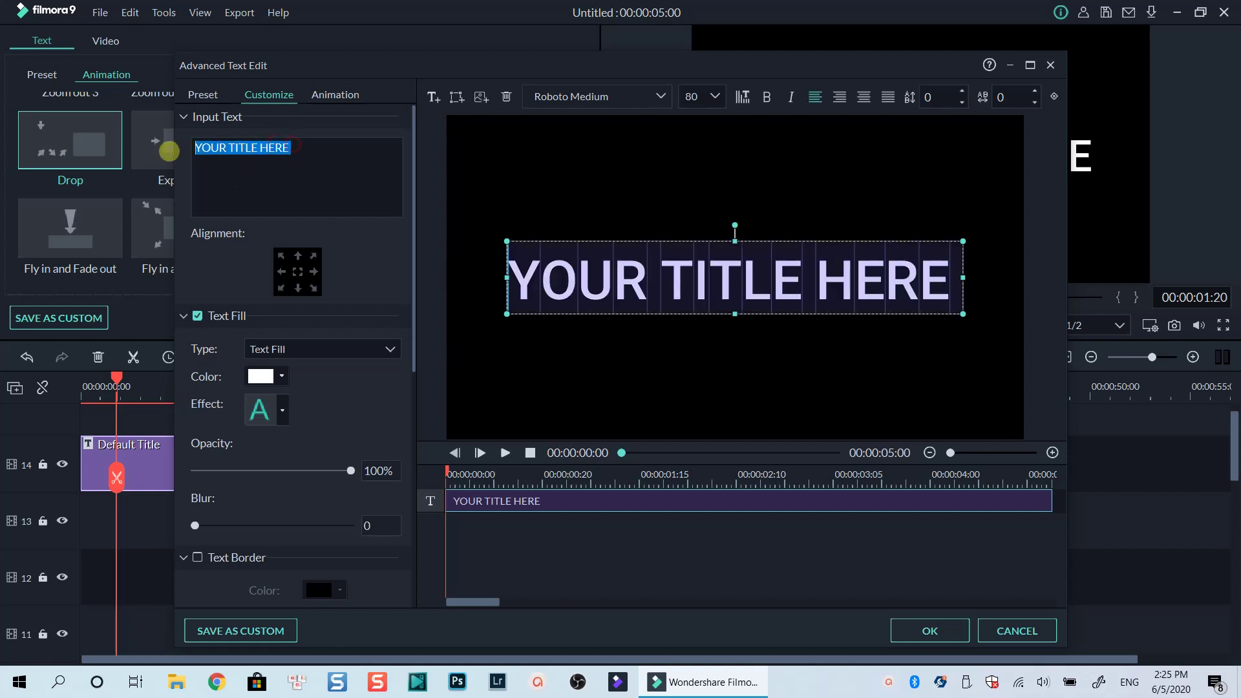
type("Jacky N")
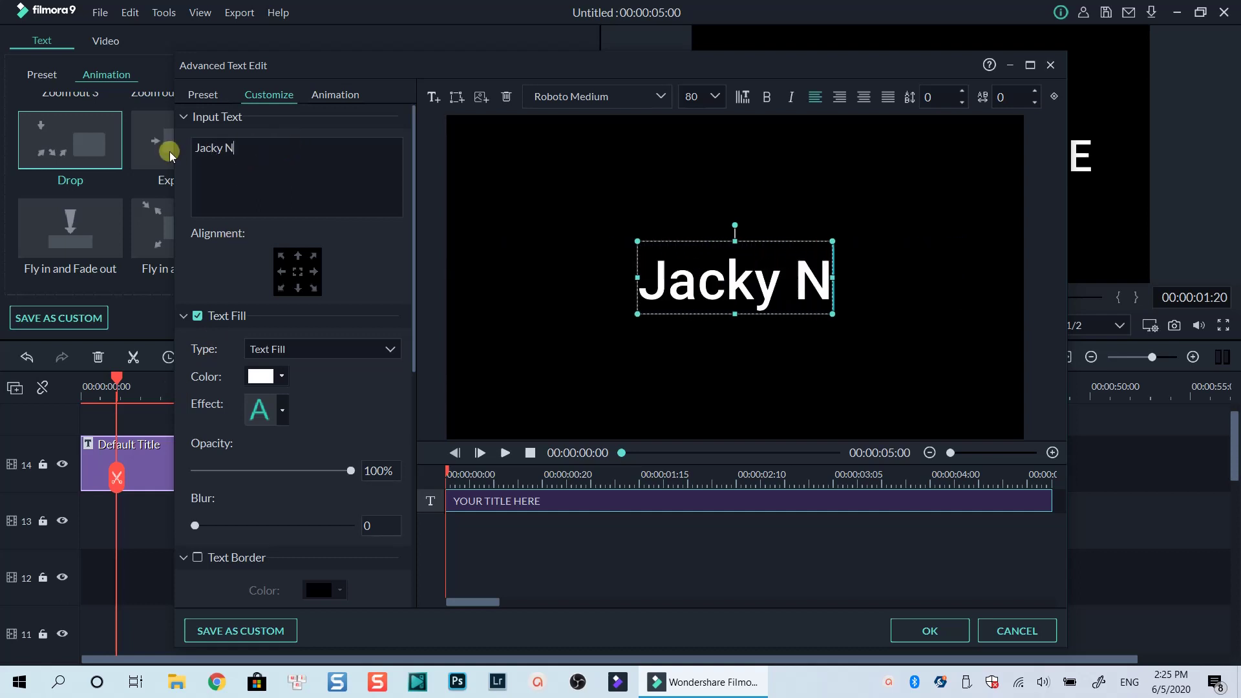
type("guyen")
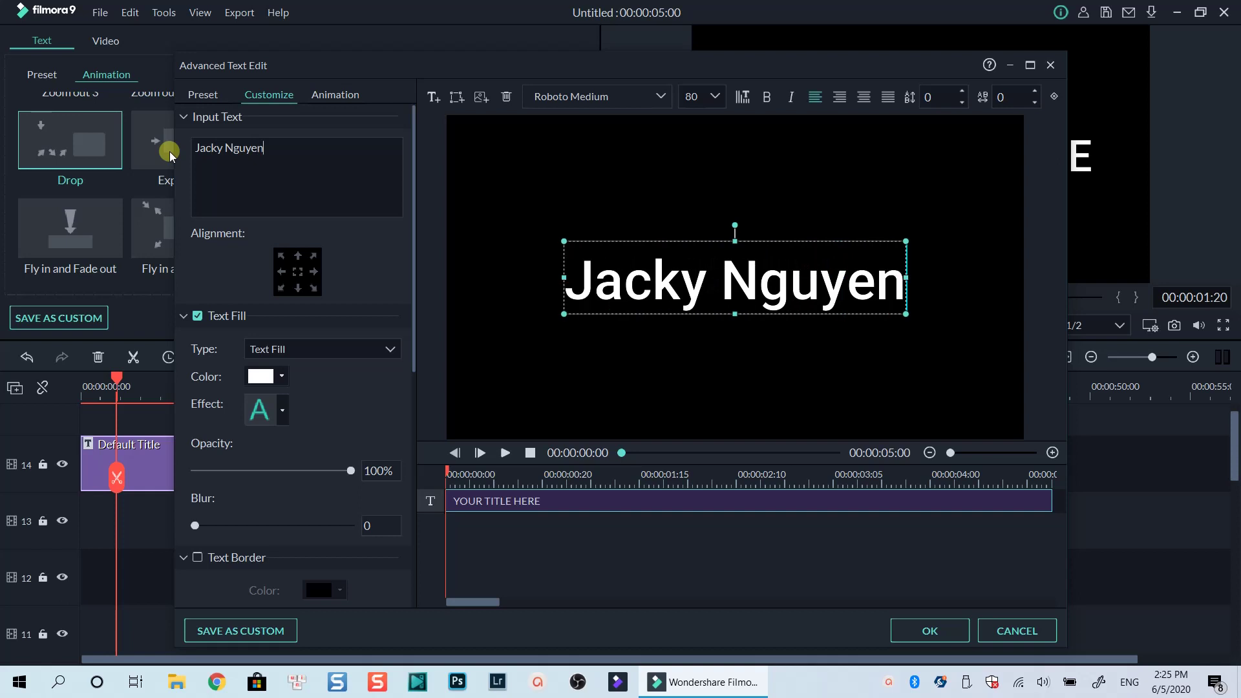
Set the title font to Avengeance Heroic Avenger Bold, size 100, letter spacing 4
left_click(634, 99)
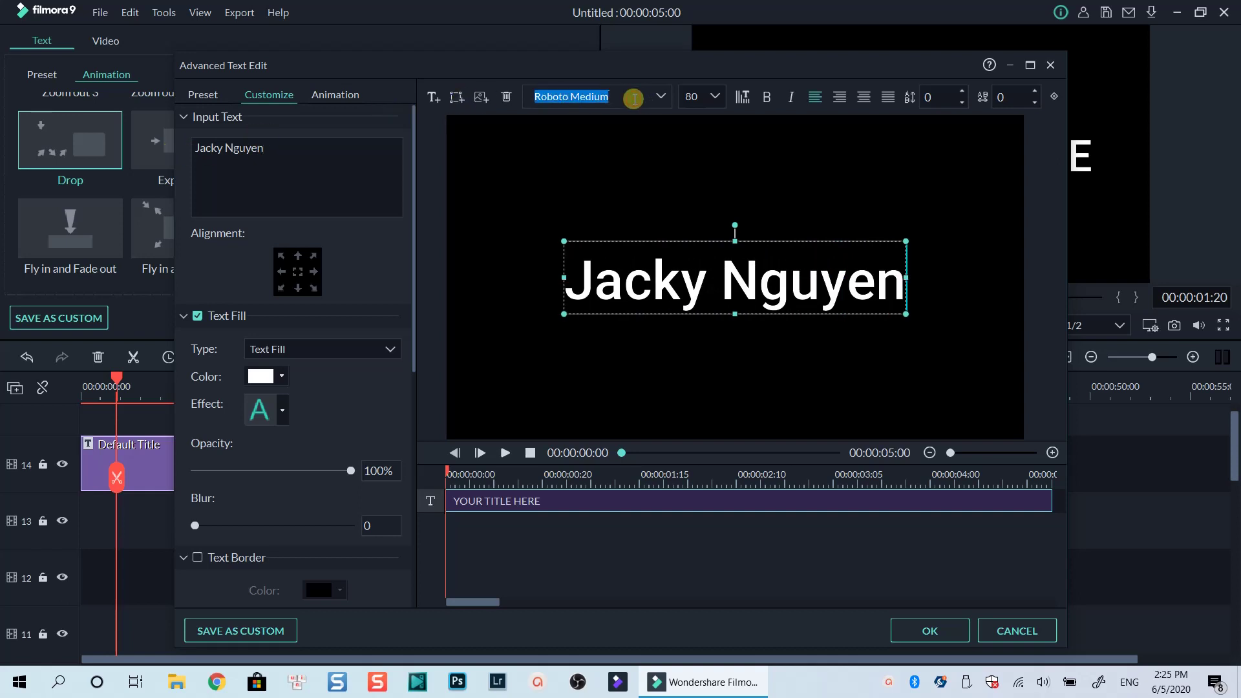
type("avengeance Heroic Aveng")
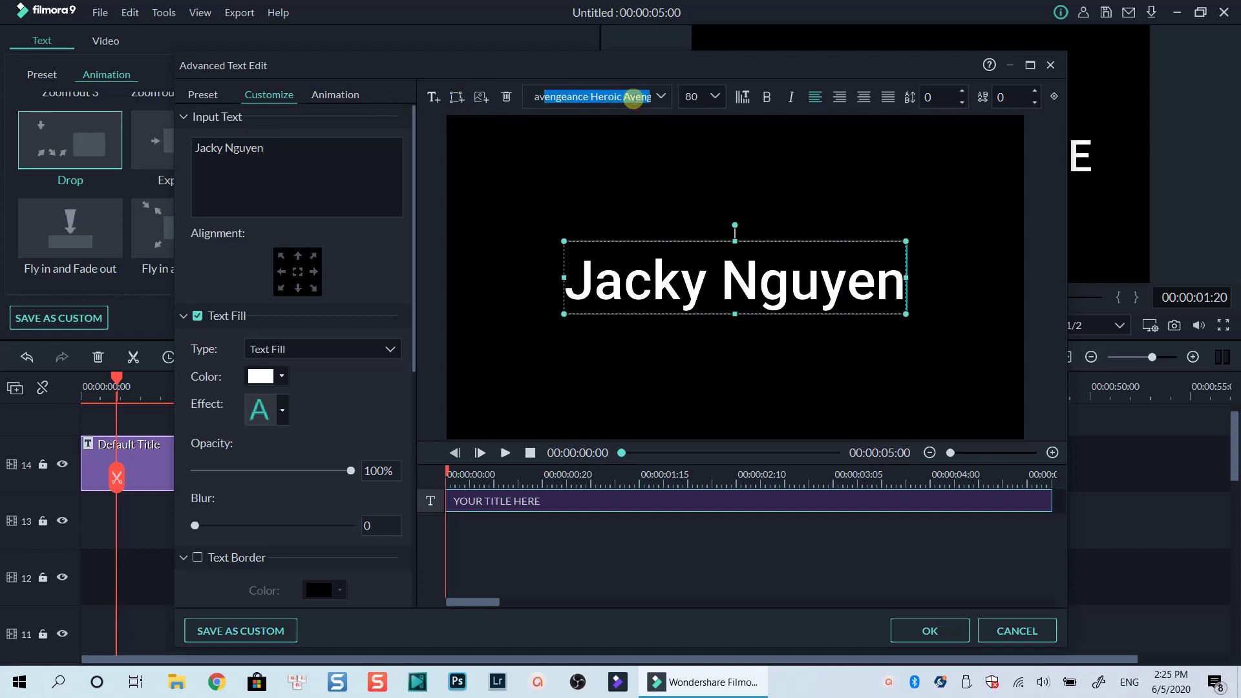
key("Return")
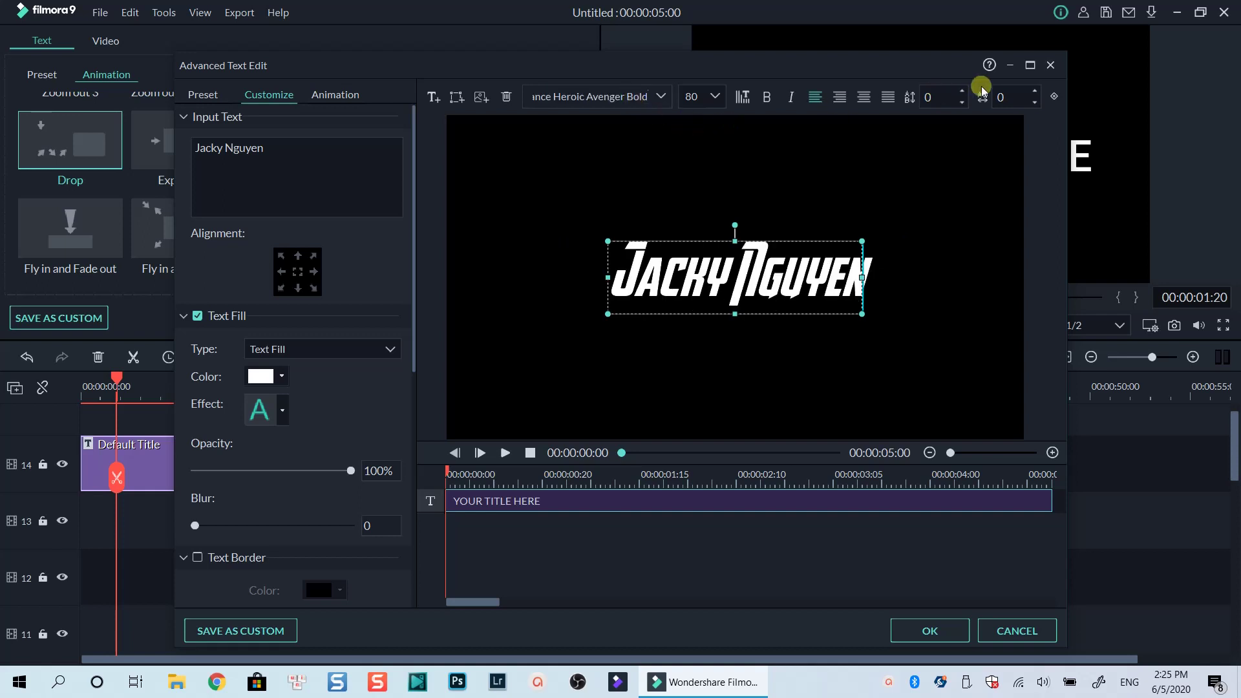
left_click_drag(621, 333, 626, 333)
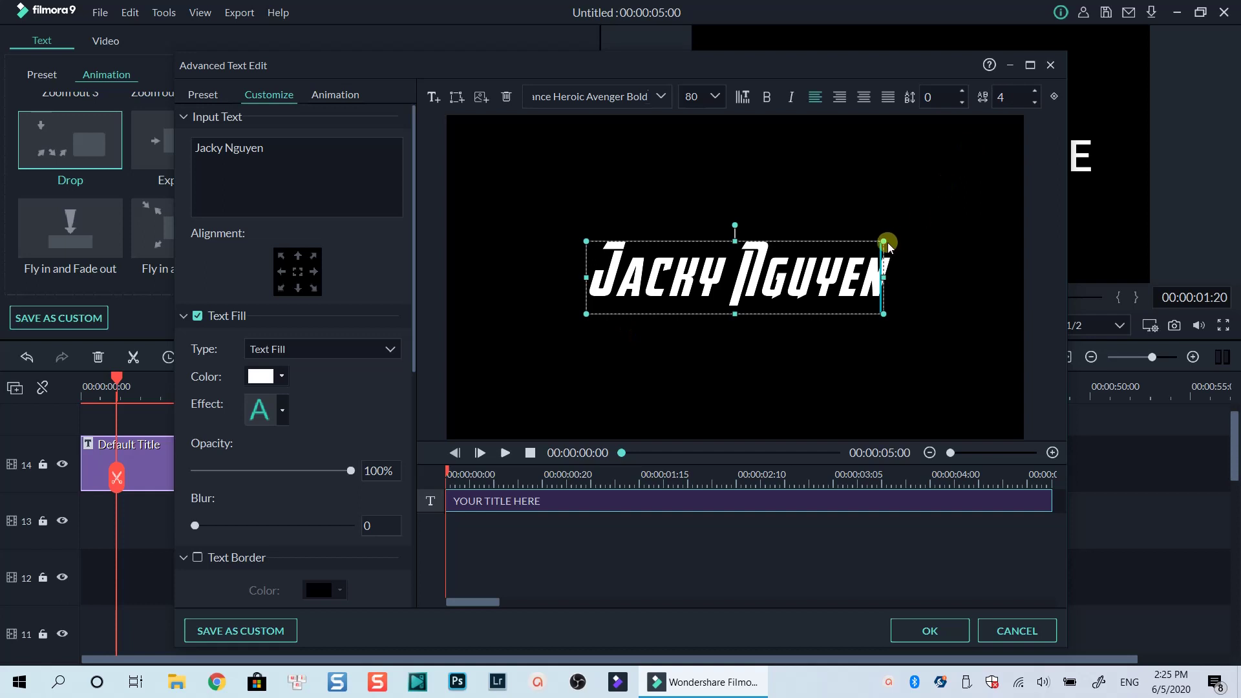
left_click(704, 99)
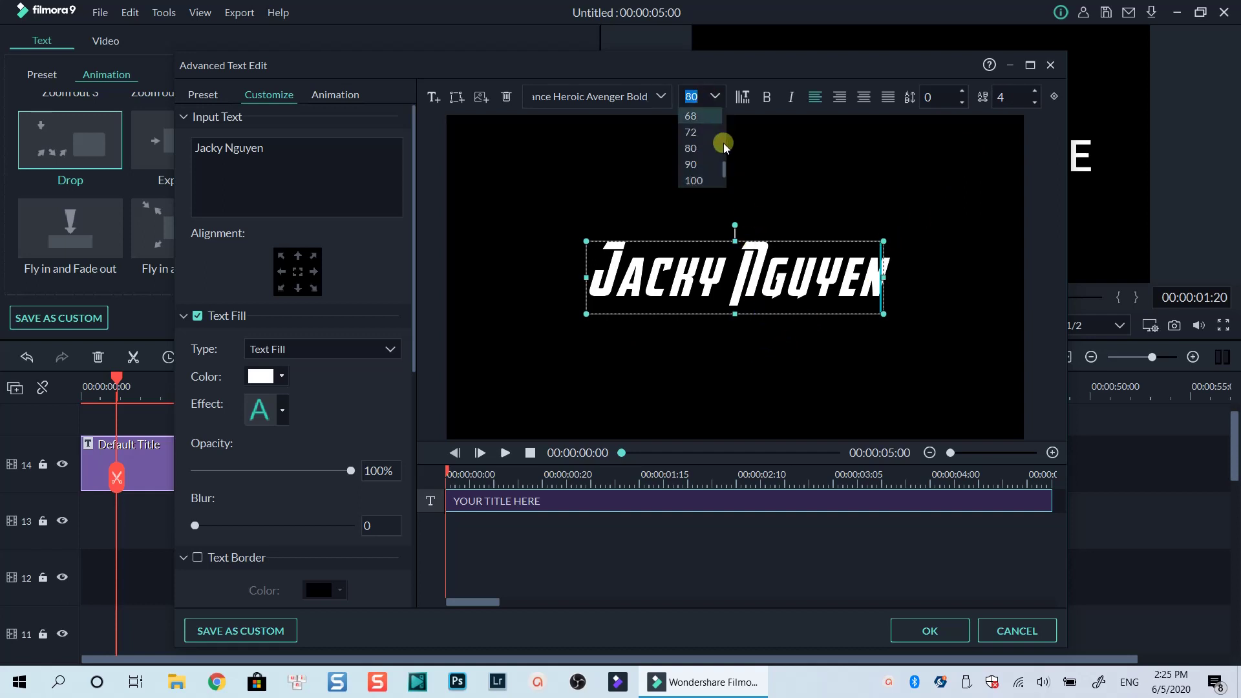
left_click(705, 180)
left_click(689, 362)
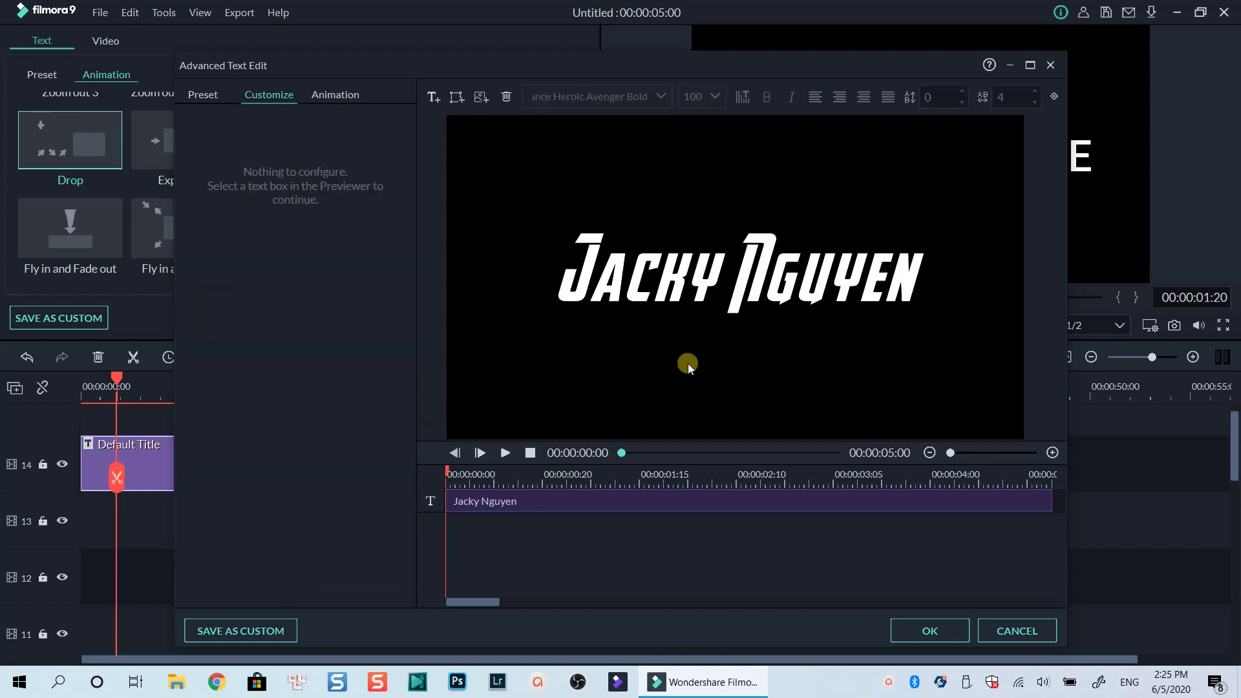
left_click(708, 293)
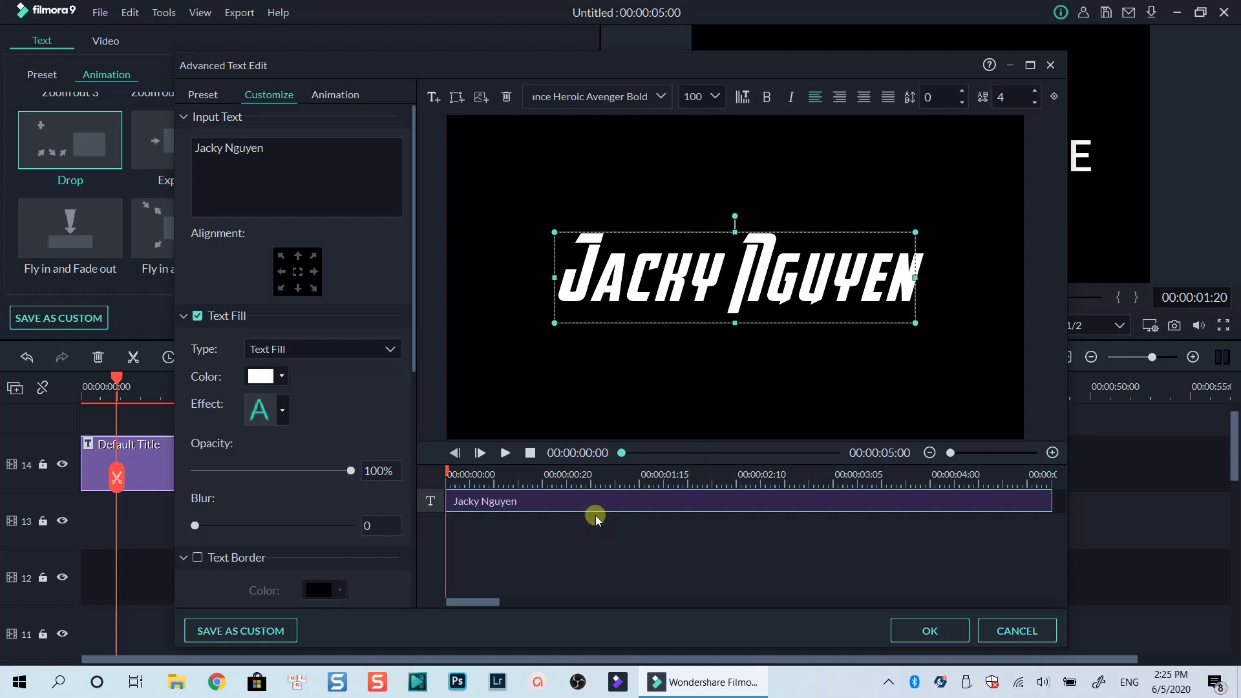
Add a second text layer reading 'Jacky Nguyen' with letter spacing 4
left_click(433, 97)
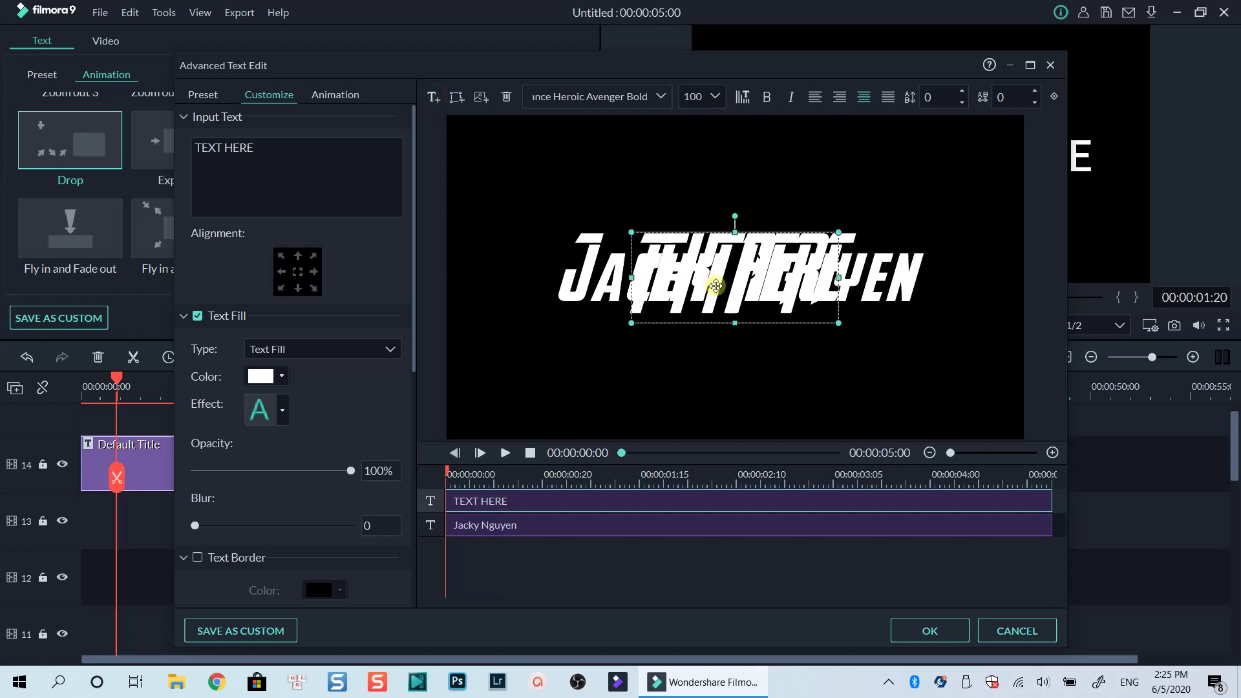
left_click_drag(313, 160, 176, 142)
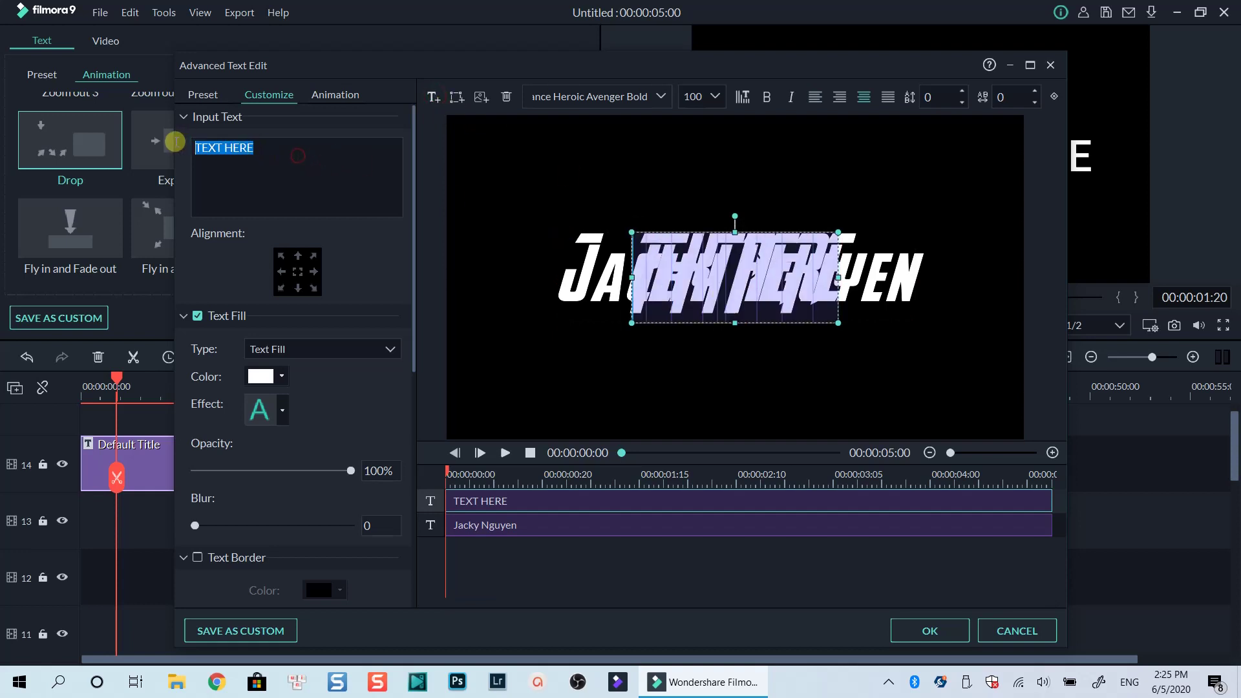
type("Jacky")
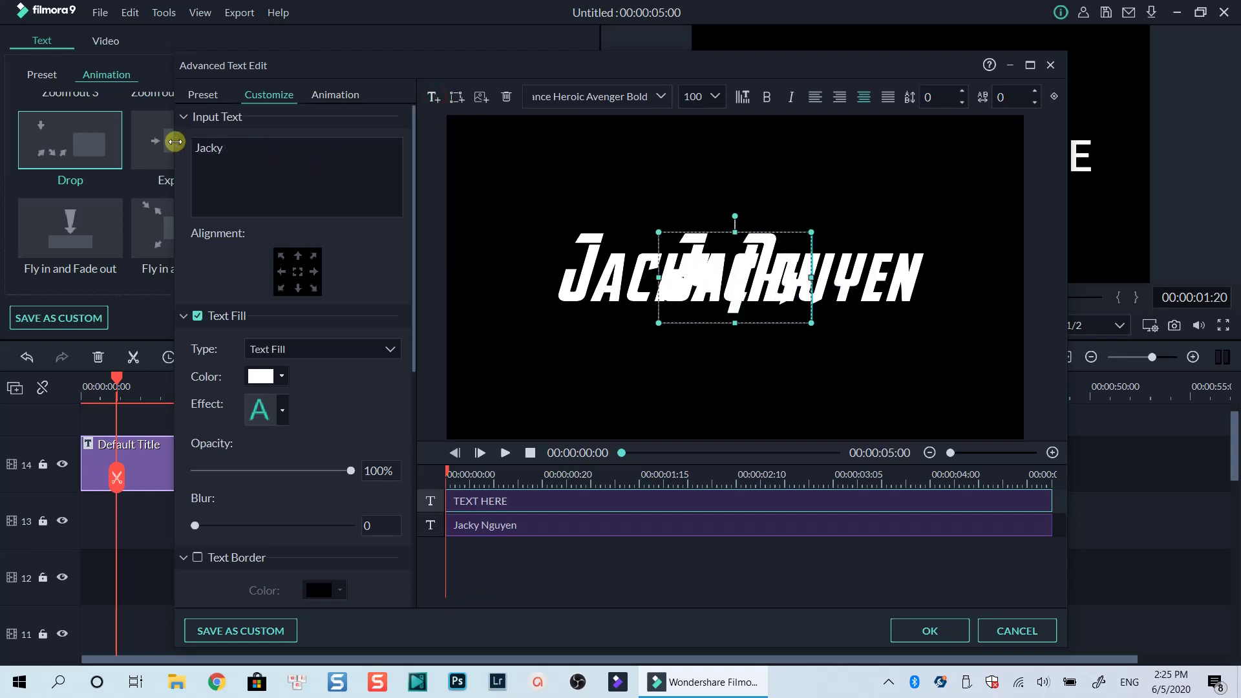
type(" Nguyen")
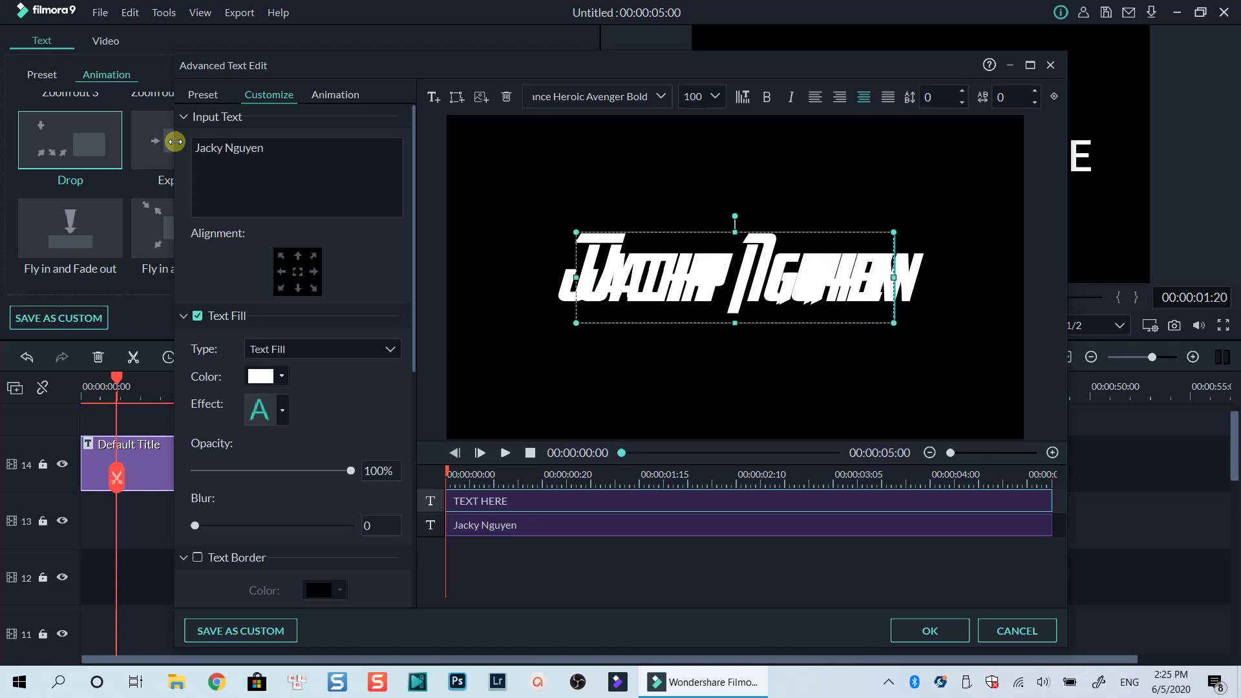
left_click(1002, 95)
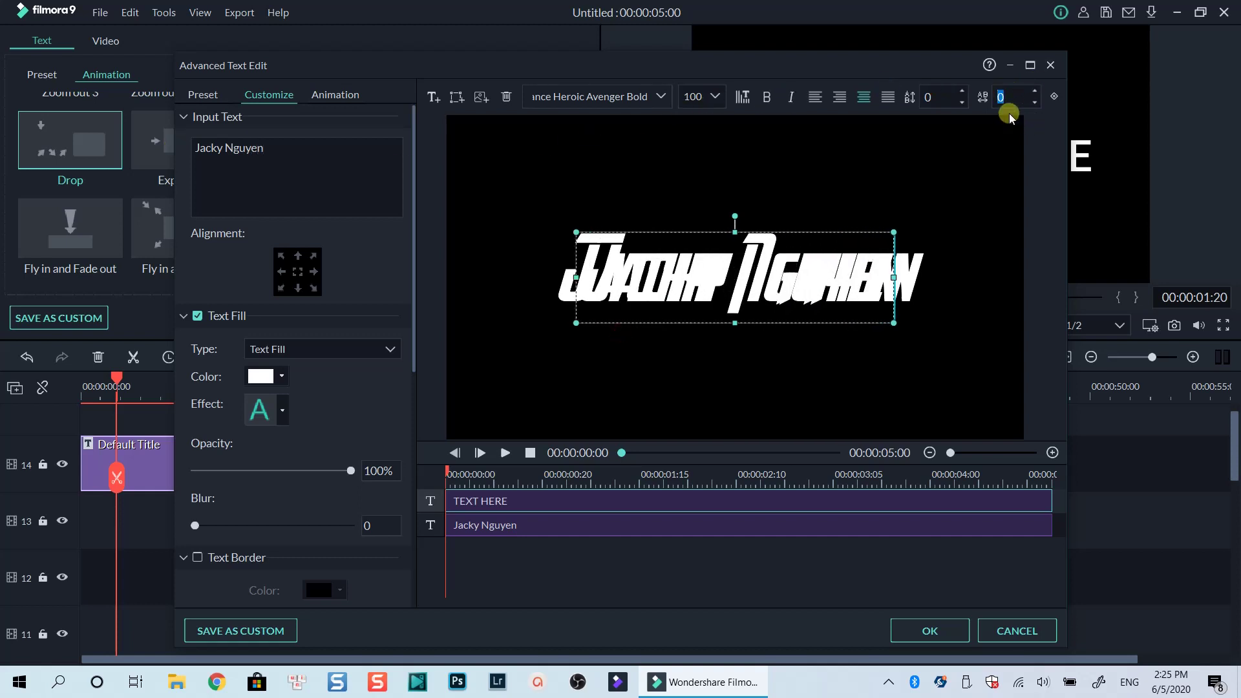
type("4")
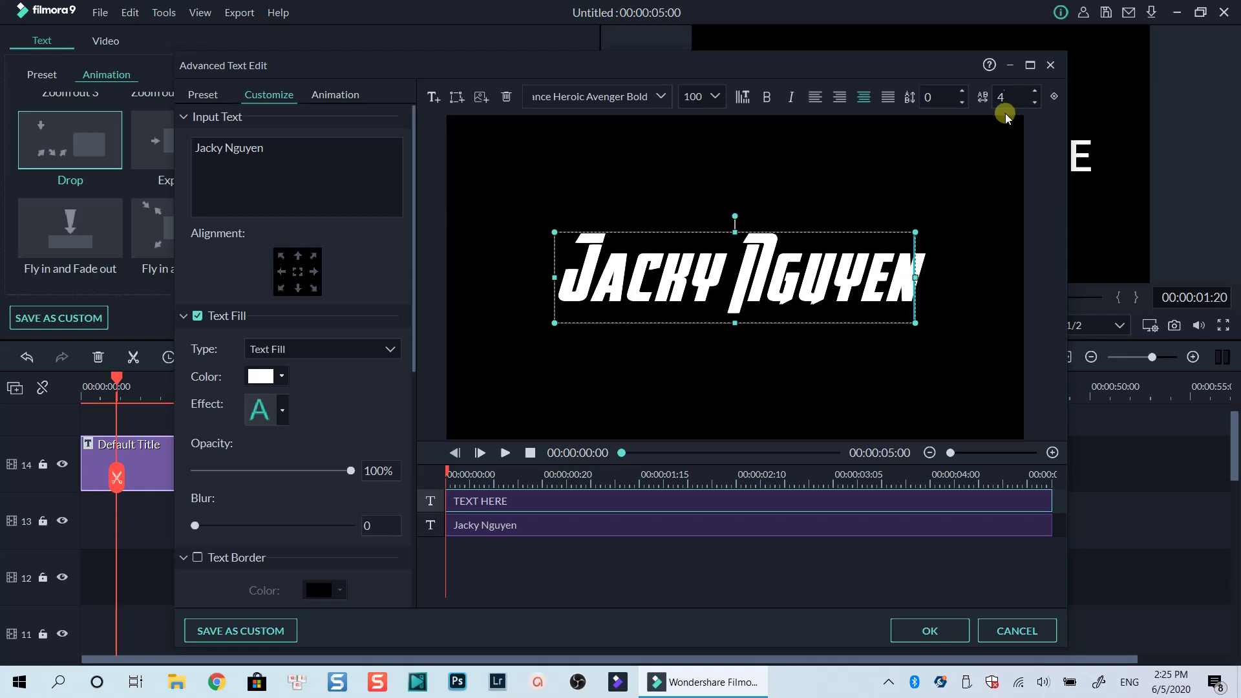
left_click(972, 243)
left_click(767, 282)
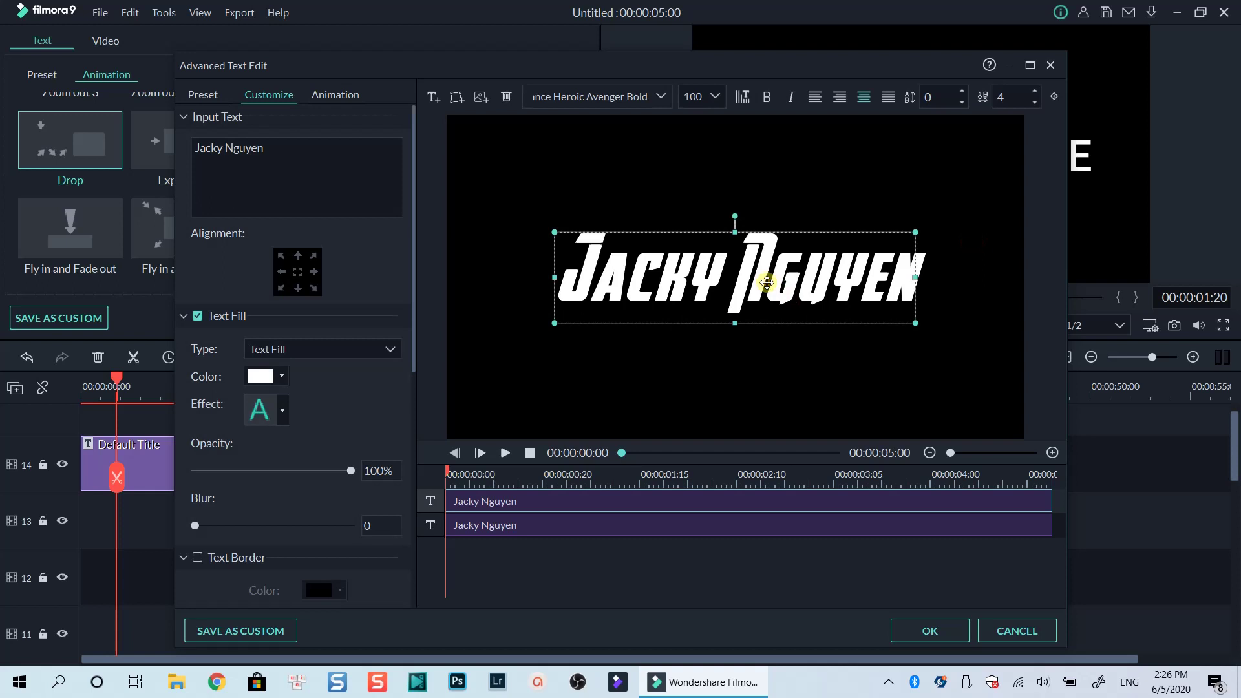
Select the lower Jacky Nguyen layer and reduce its text fill opacity to 80%
left_click(651, 543)
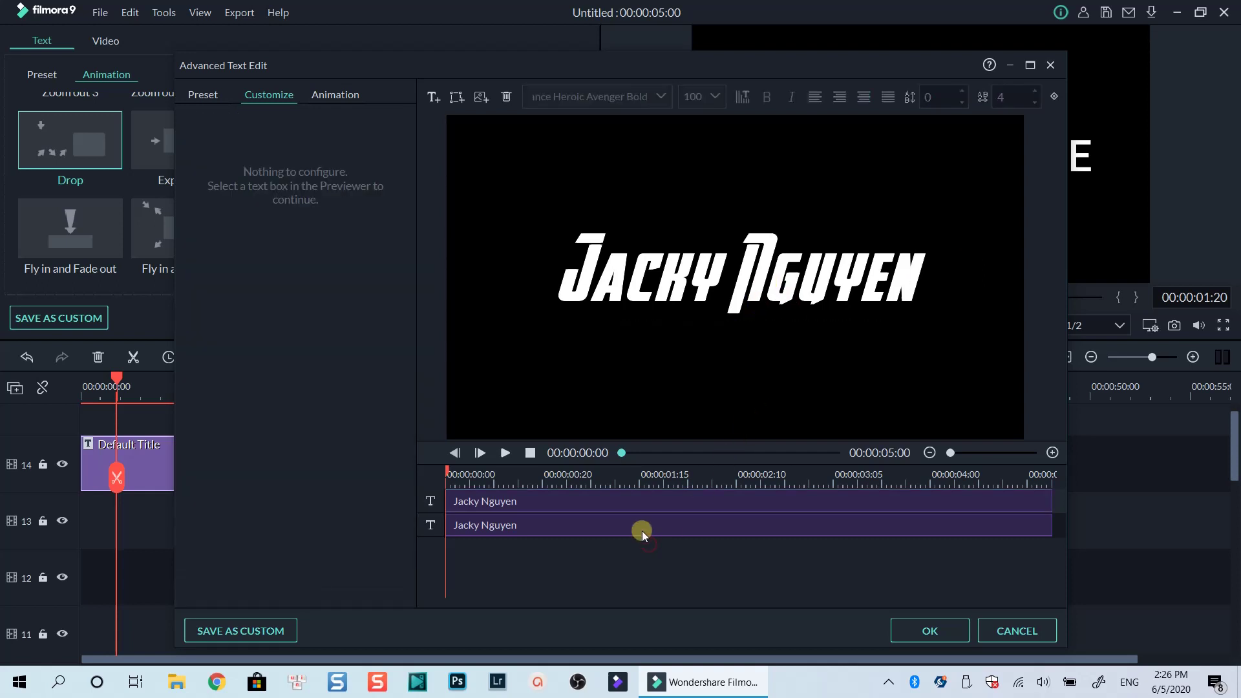
left_click(642, 527)
left_click(631, 506)
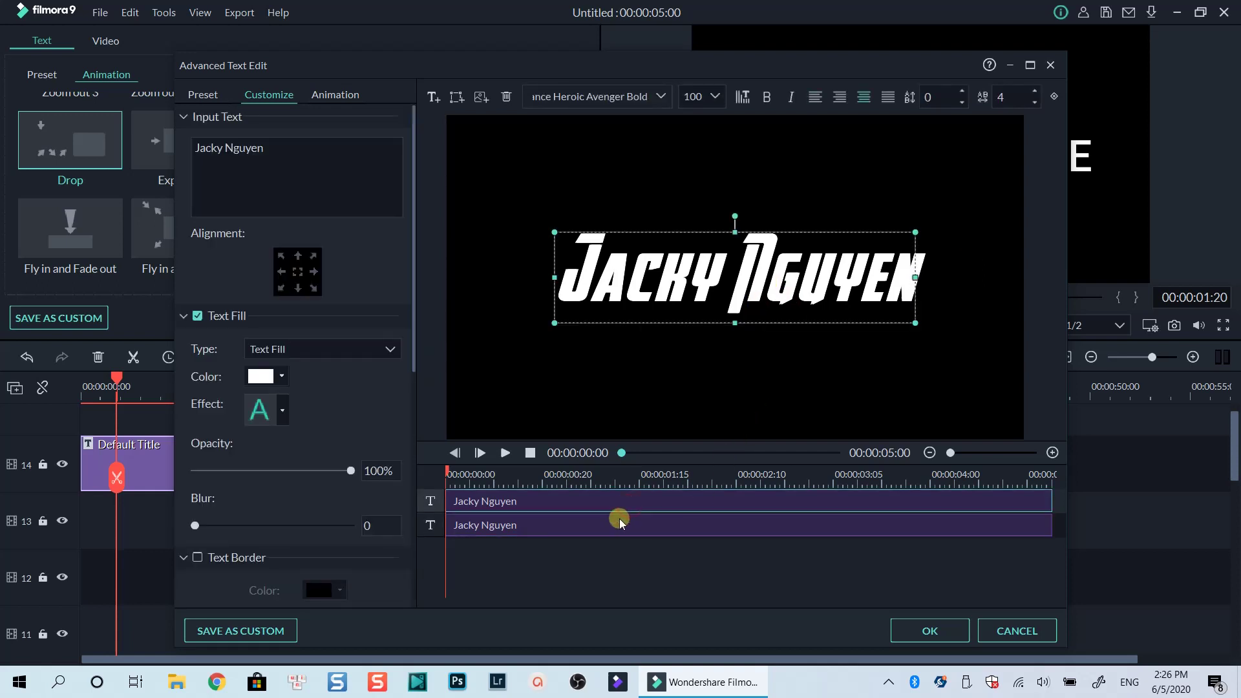
left_click(612, 527)
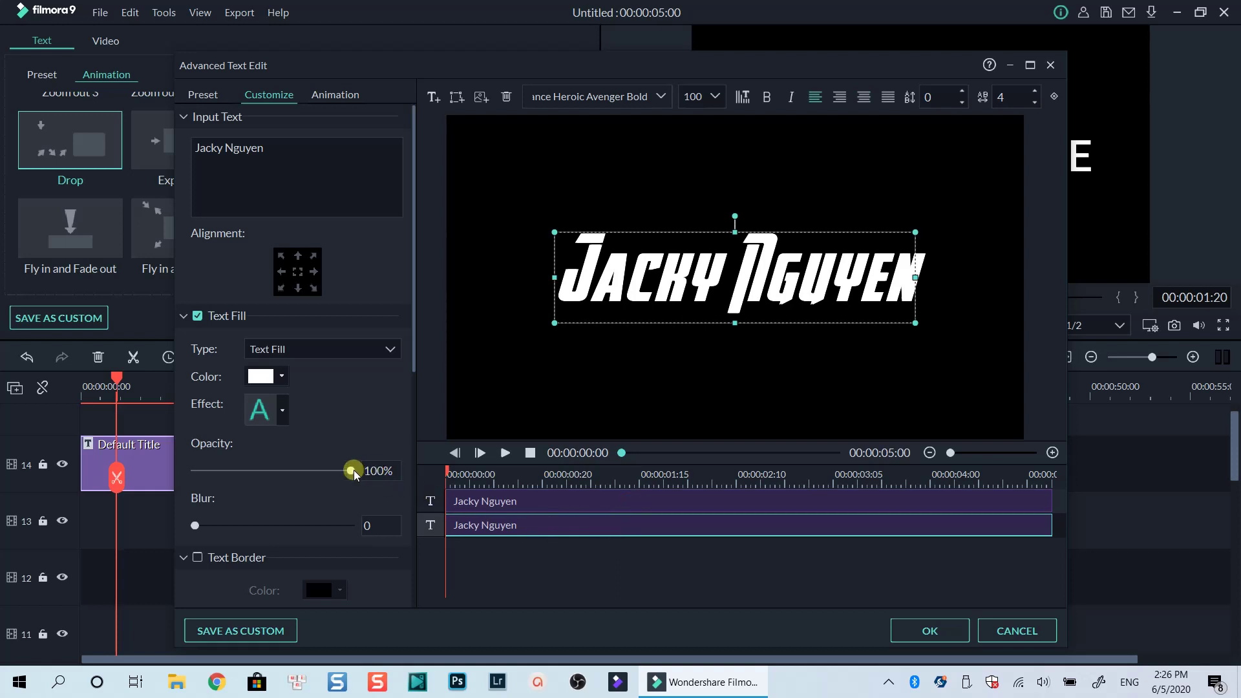
left_click_drag(355, 471, 319, 471)
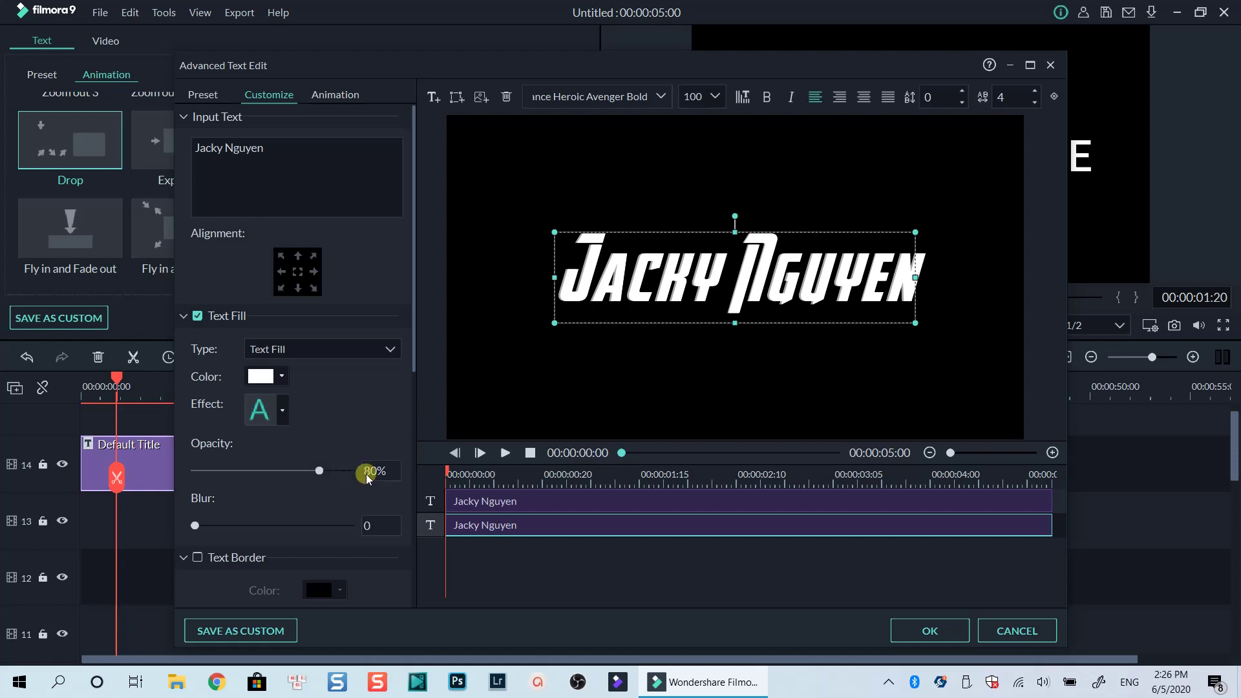
Give the lower layer a text shadow with distance 4, then preview the title
left_click_drag(413, 324, 406, 559)
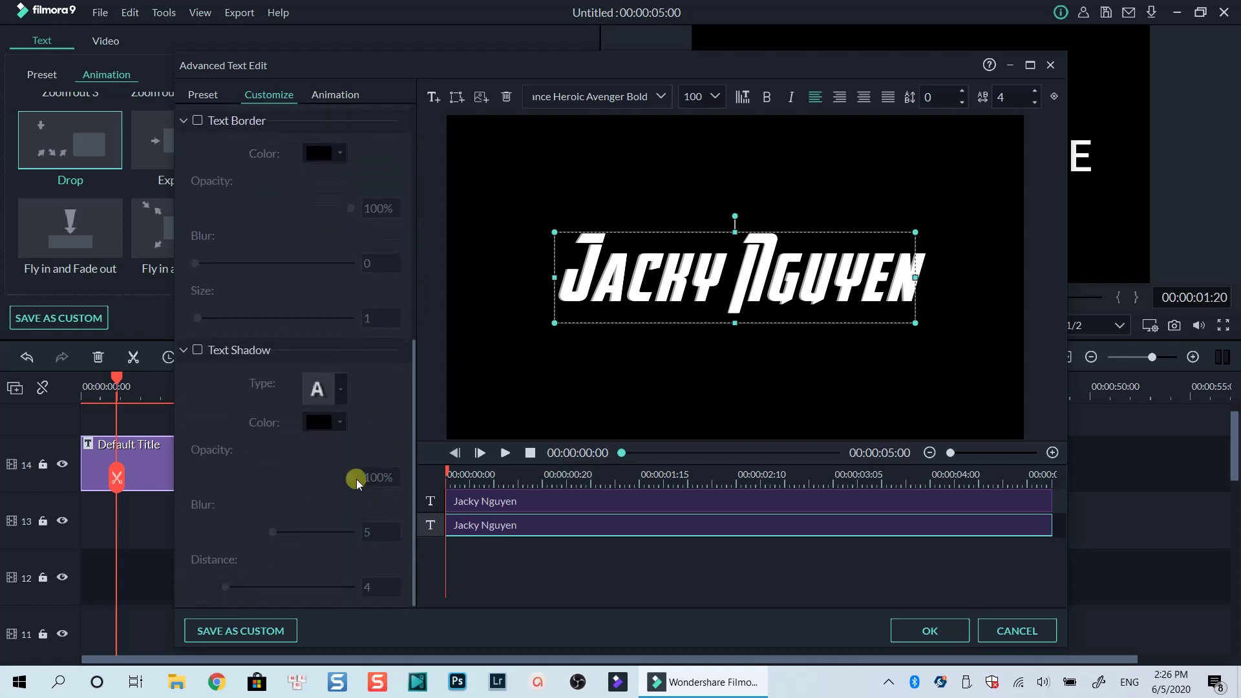
left_click(198, 351)
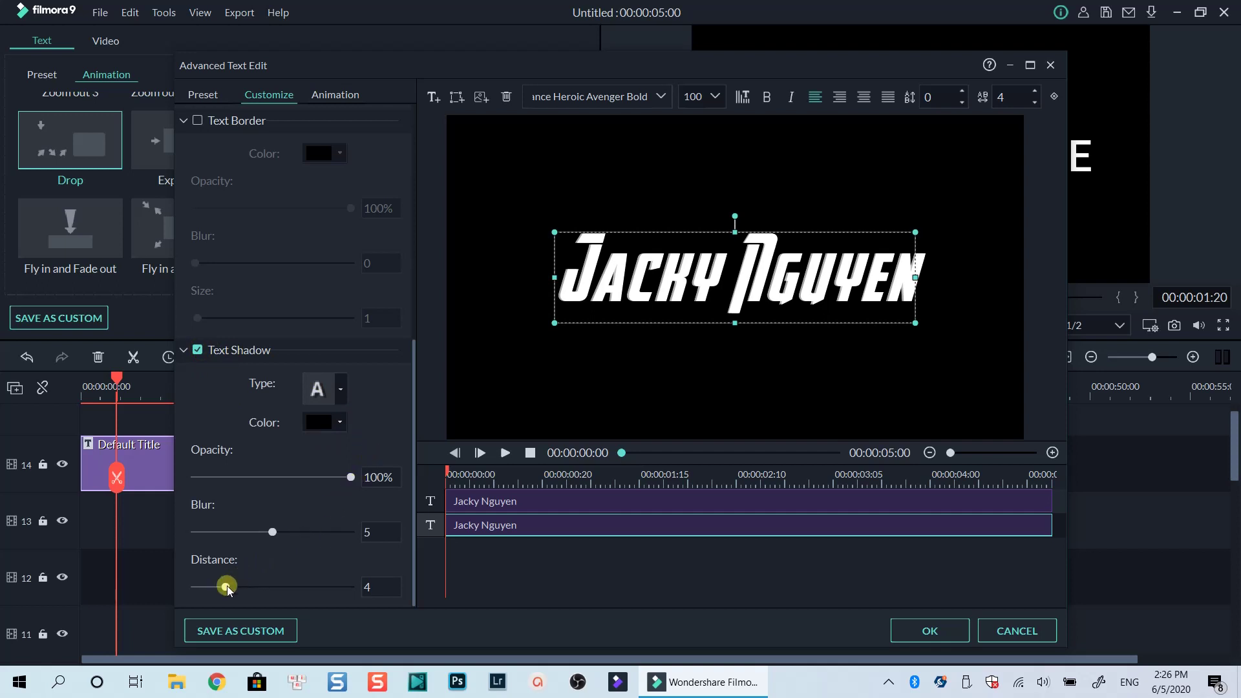
left_click_drag(225, 587, 222, 587)
key("space")
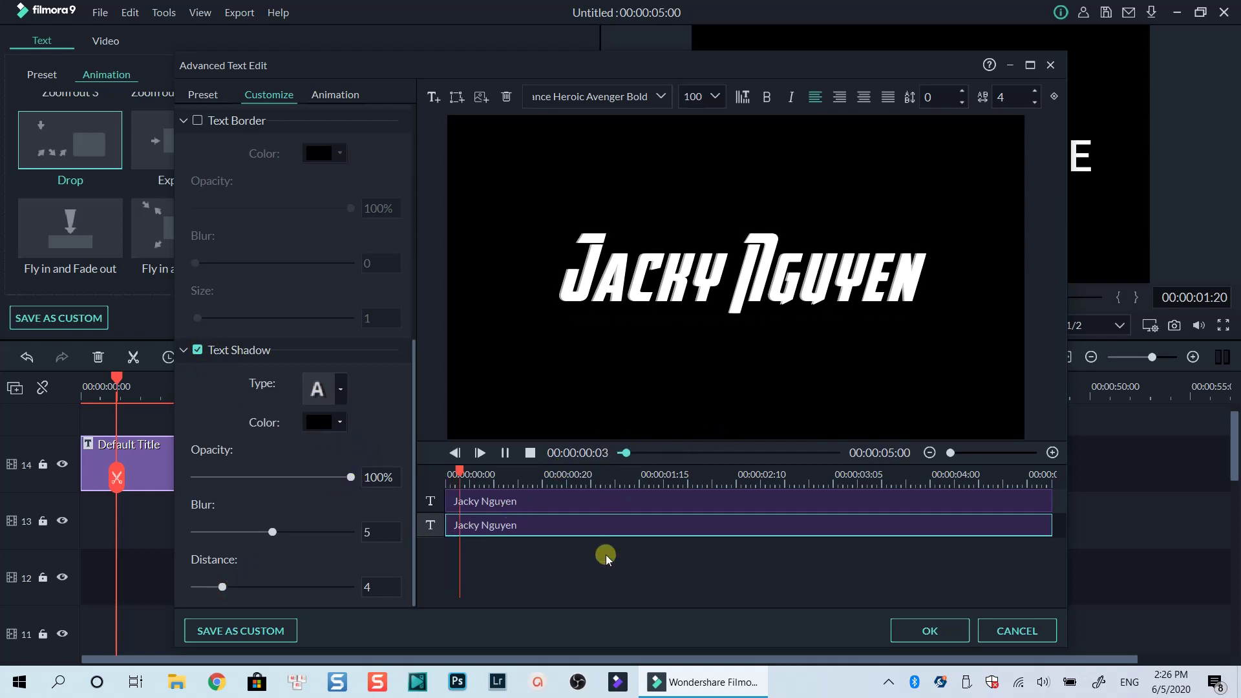
left_click(581, 504)
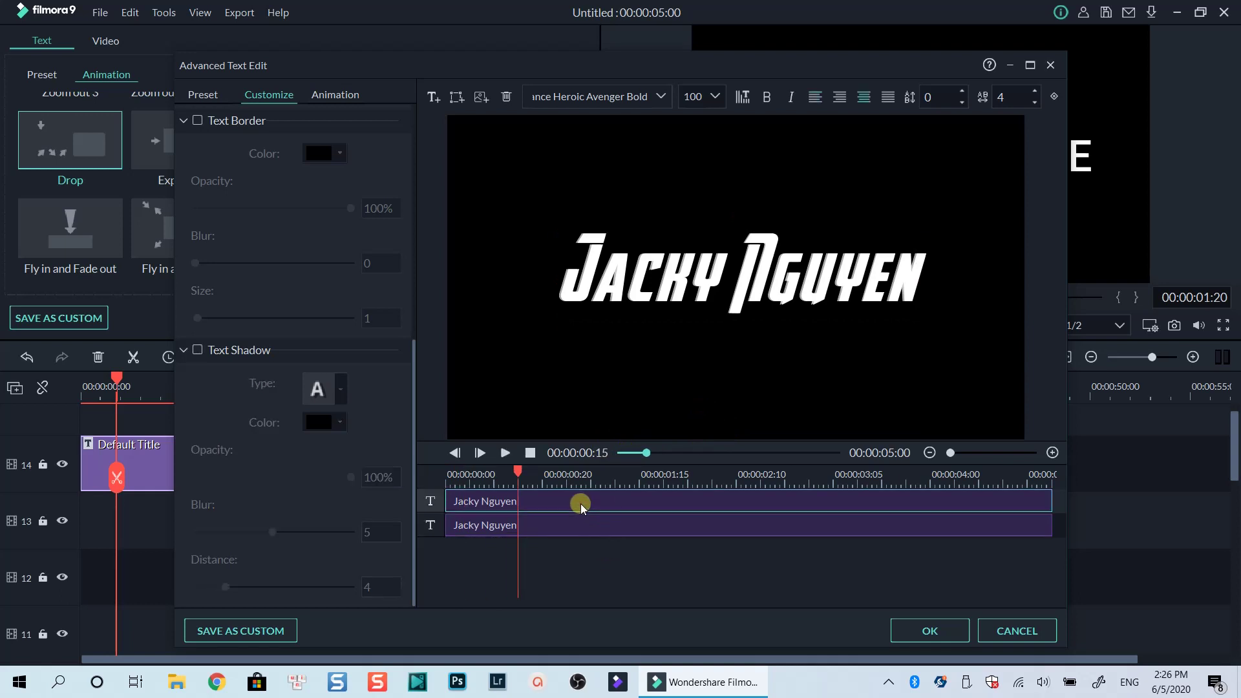
left_click(626, 290)
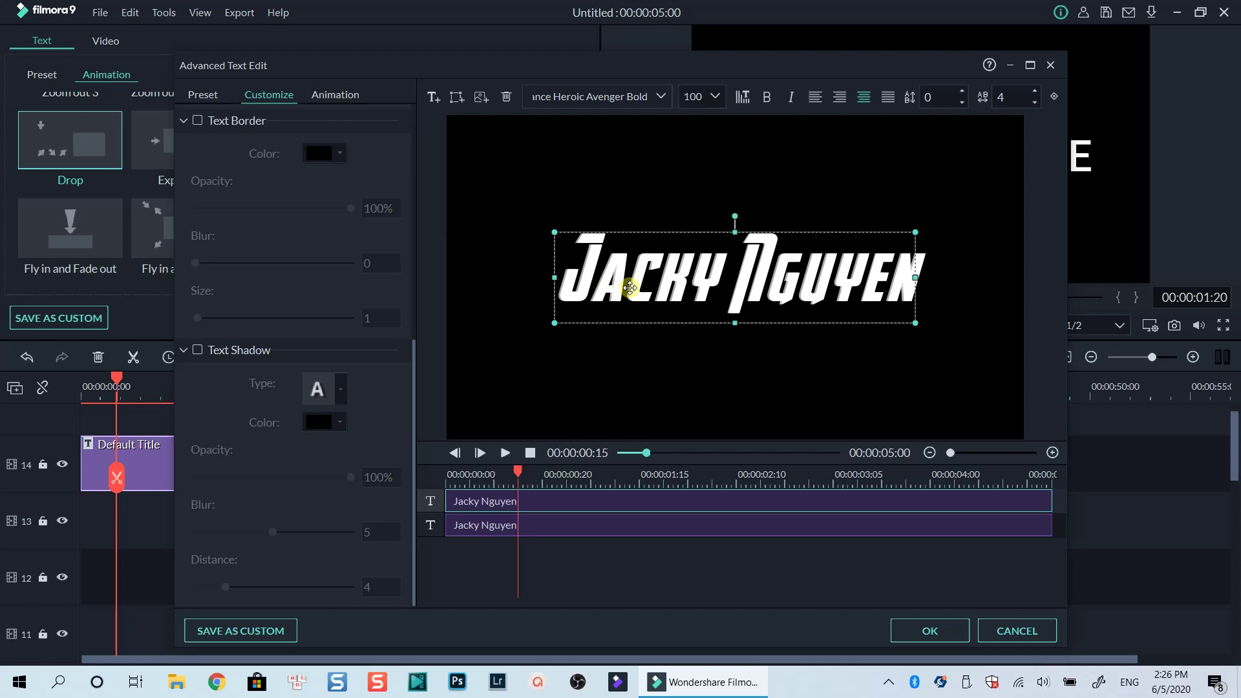
mouse_move(631, 288)
left_mouse_down()
mouse_move(627, 317)
mouse_move(618, 292)
left_mouse_up()
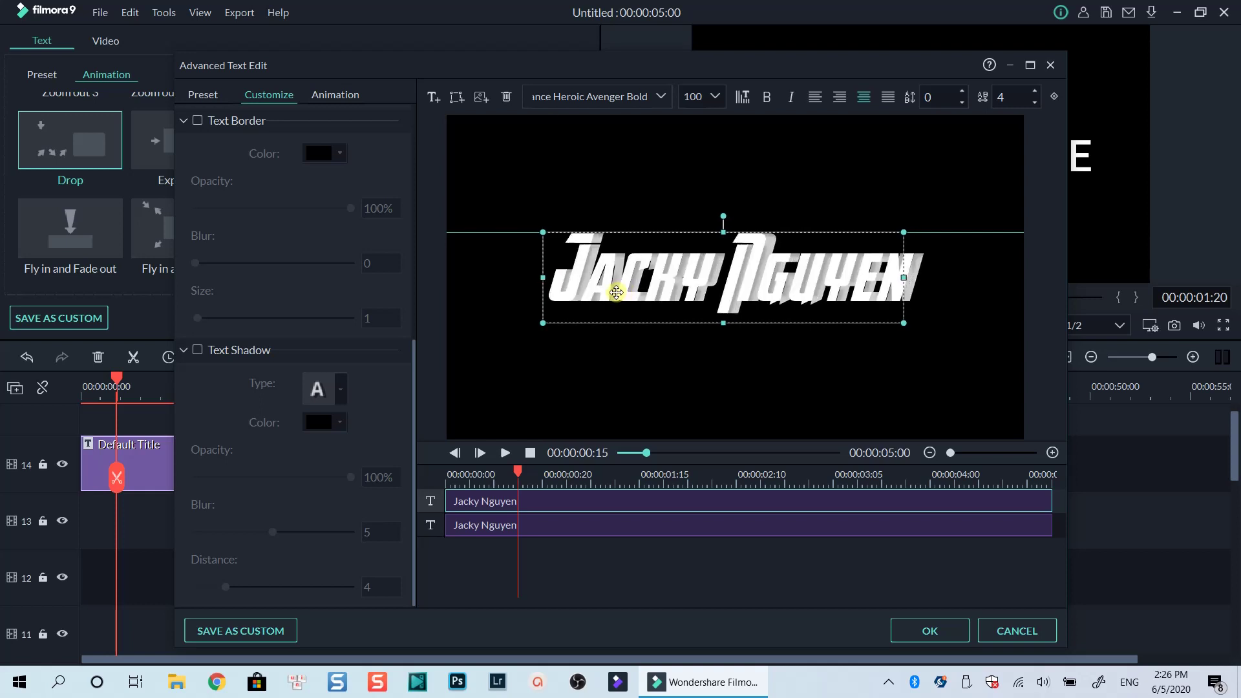
key("ctrl+z")
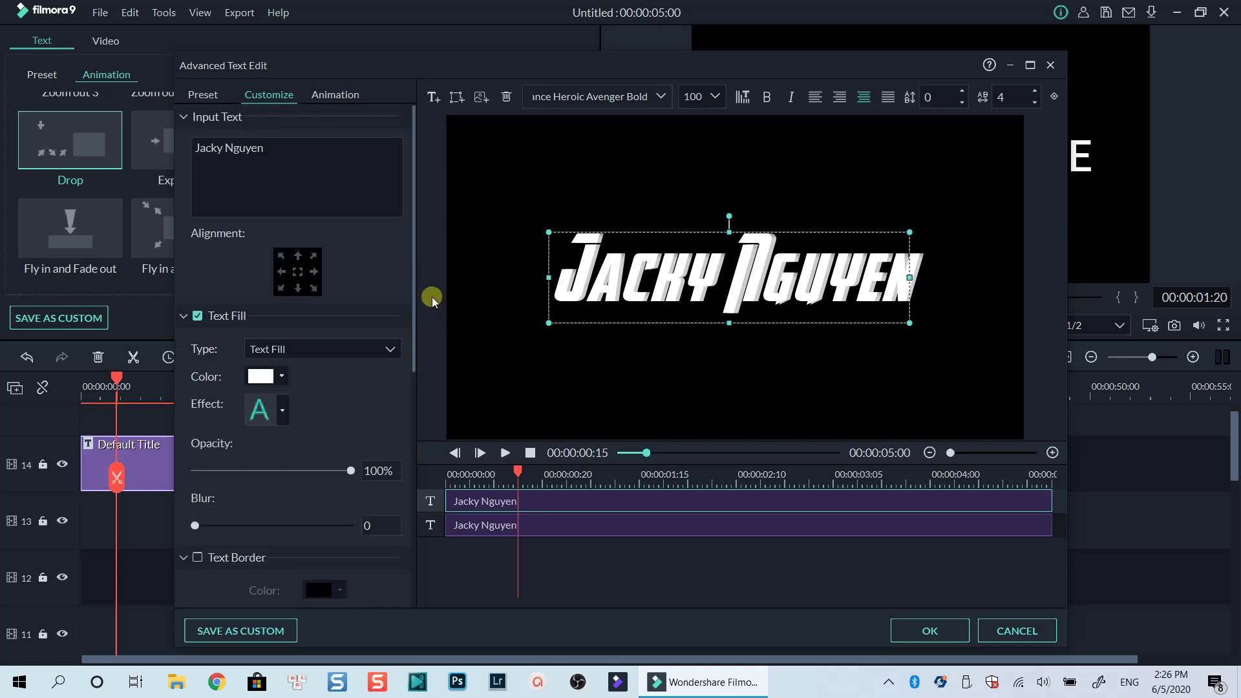
Turn on a text border for the upper layer and a black size-1 border for the lower layer
left_click_drag(413, 285, 409, 392)
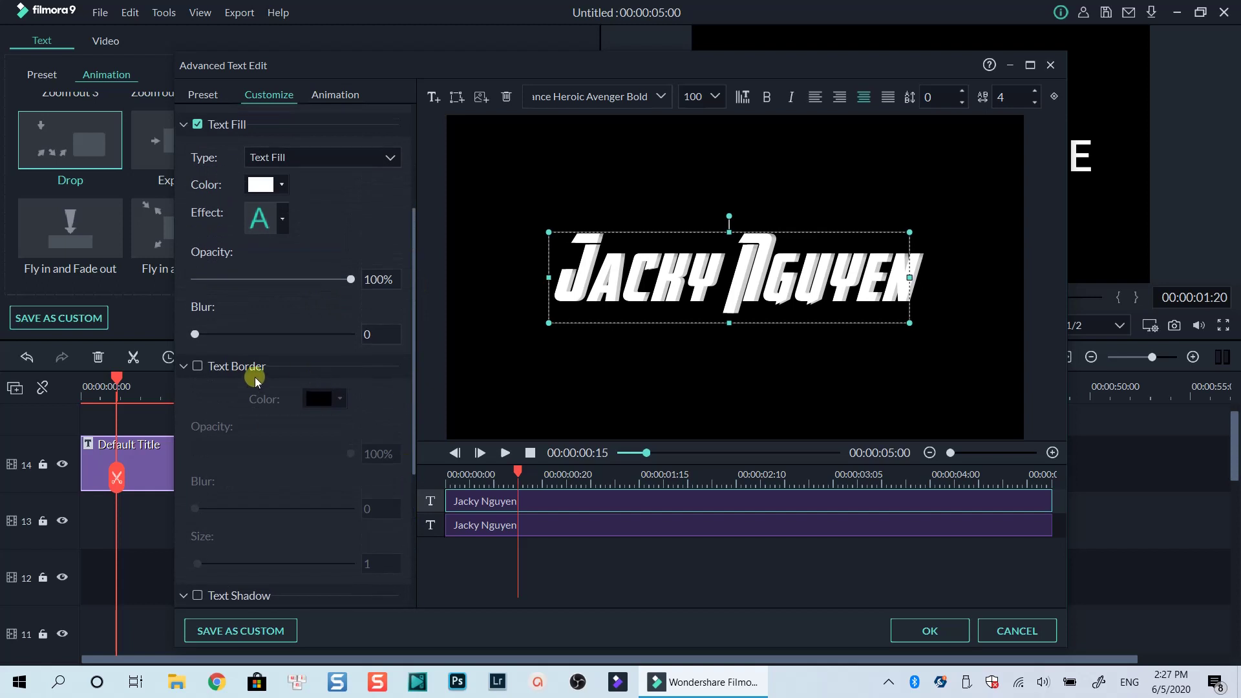
left_click(197, 366)
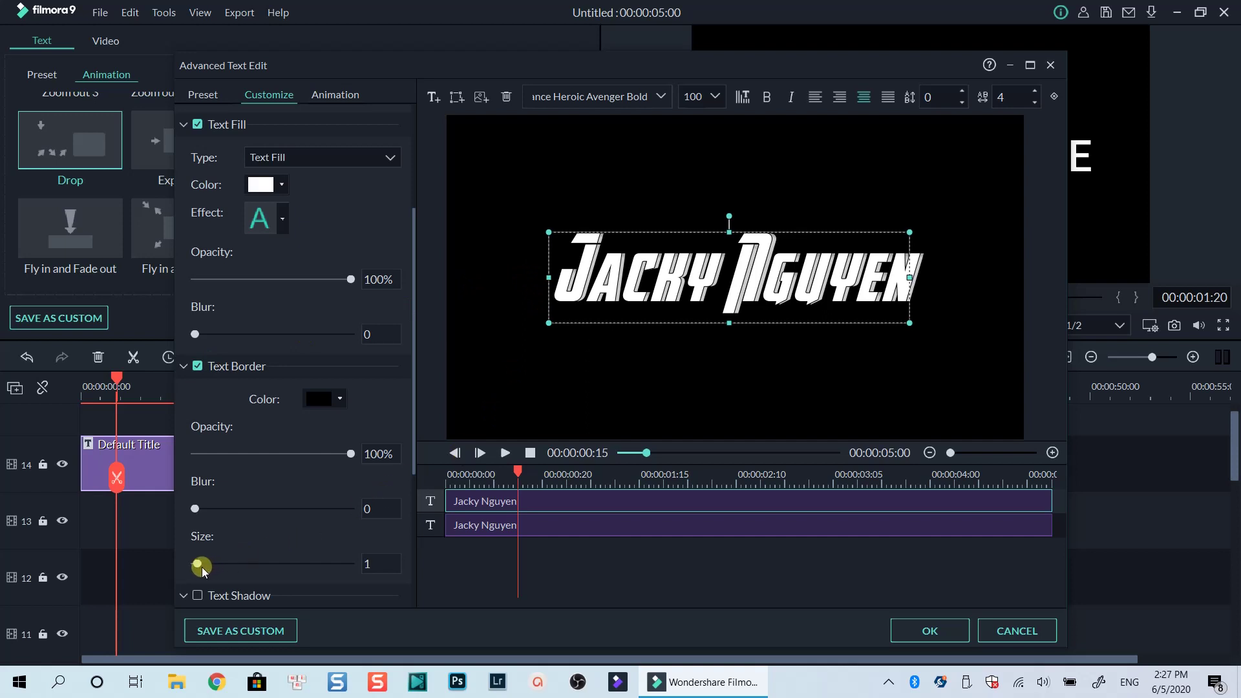
left_click(557, 529)
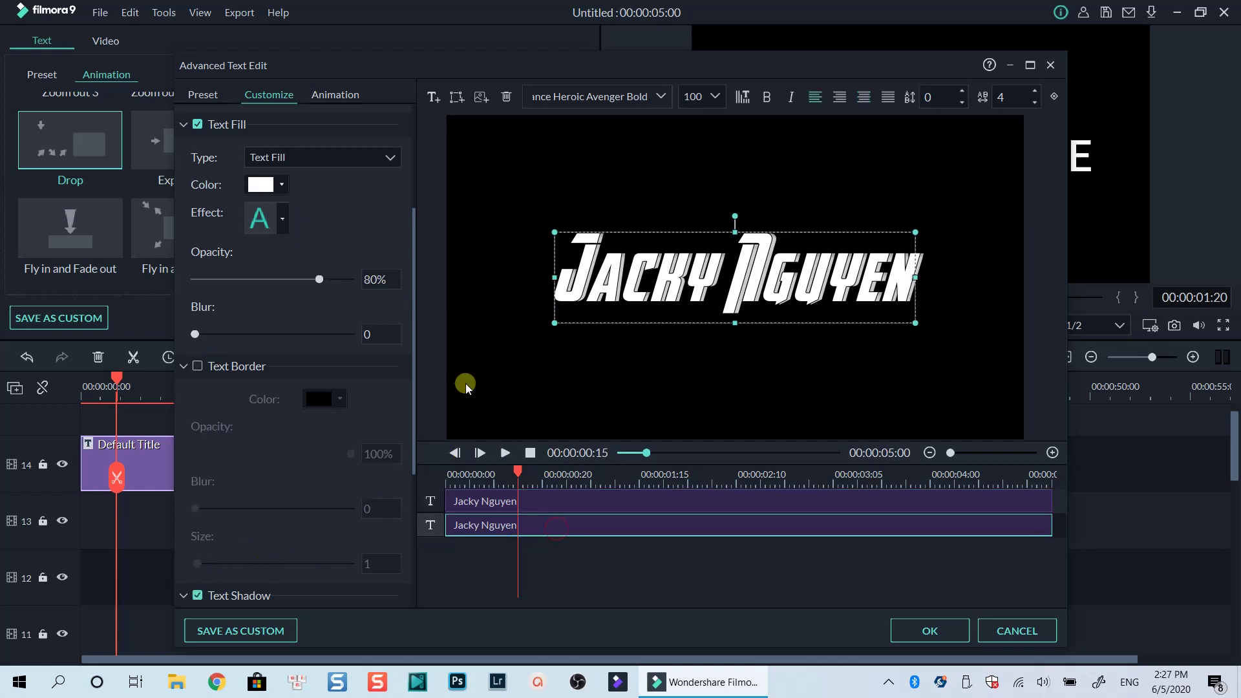
left_click_drag(413, 321, 409, 352)
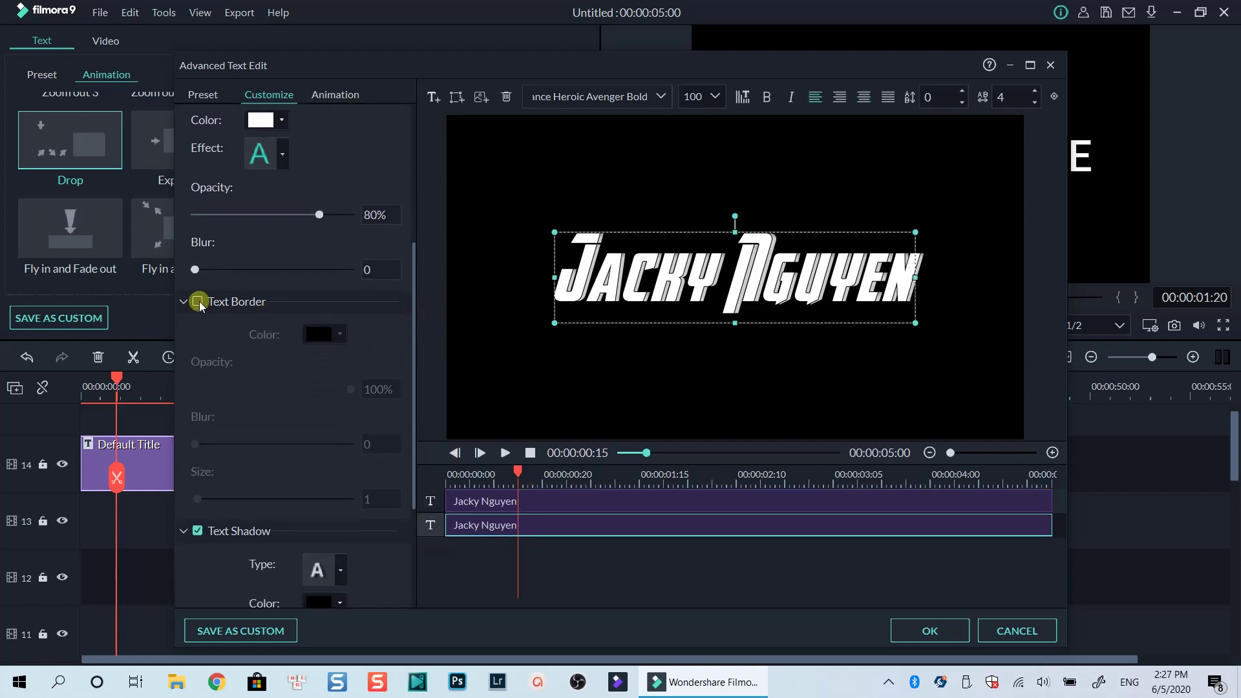
left_click(197, 302)
left_click(323, 334)
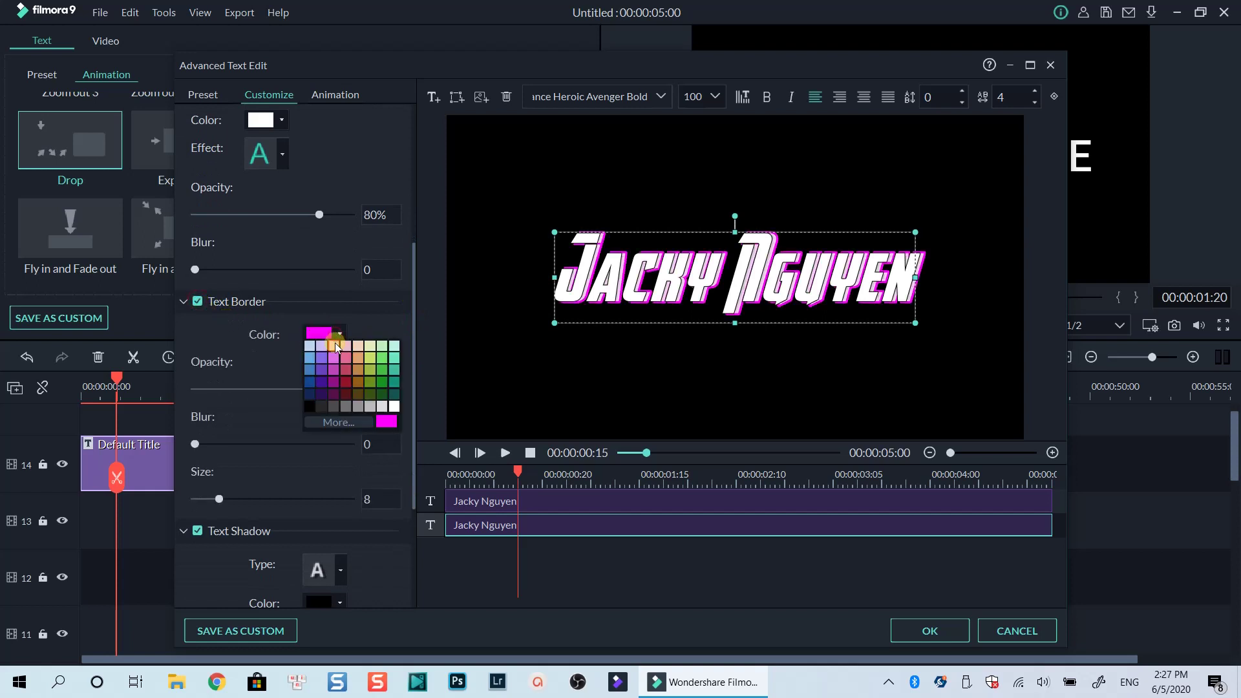
left_click(309, 408)
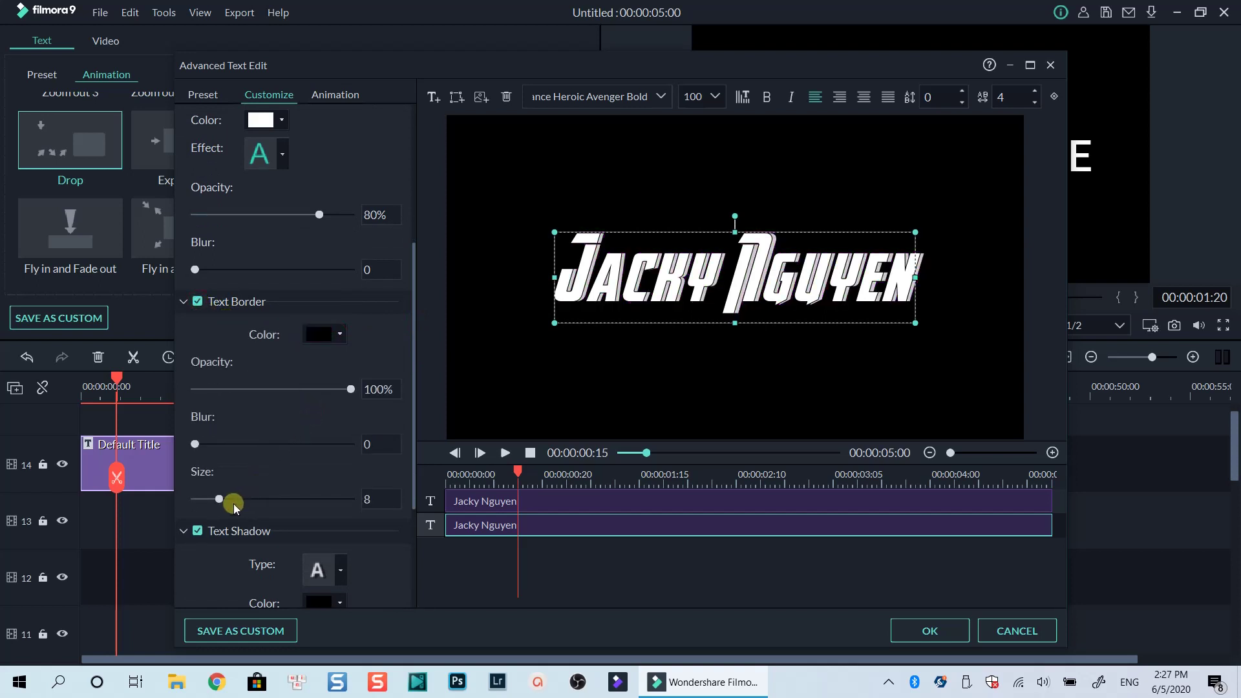
left_click(379, 498)
type("1")
left_click_drag(413, 342, 411, 461)
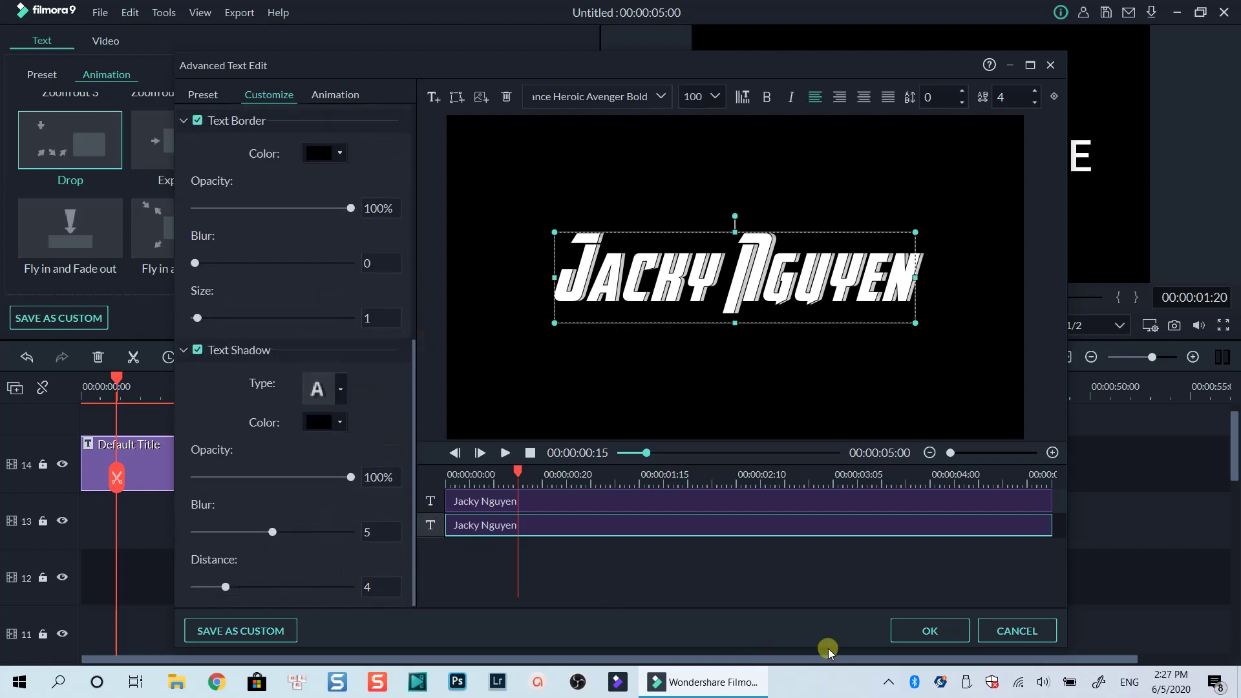
Apply the title edits, return to the editor, and play the title from the start
left_click(911, 640)
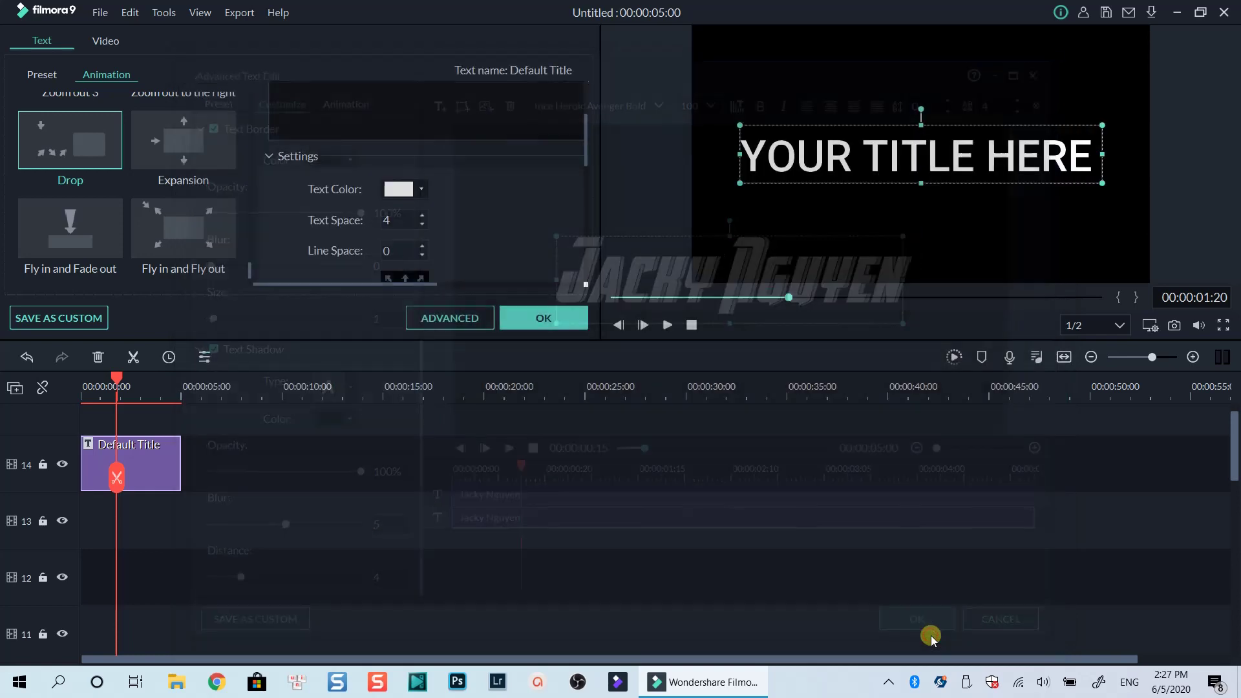
left_click(532, 319)
left_click_drag(117, 380, 61, 375)
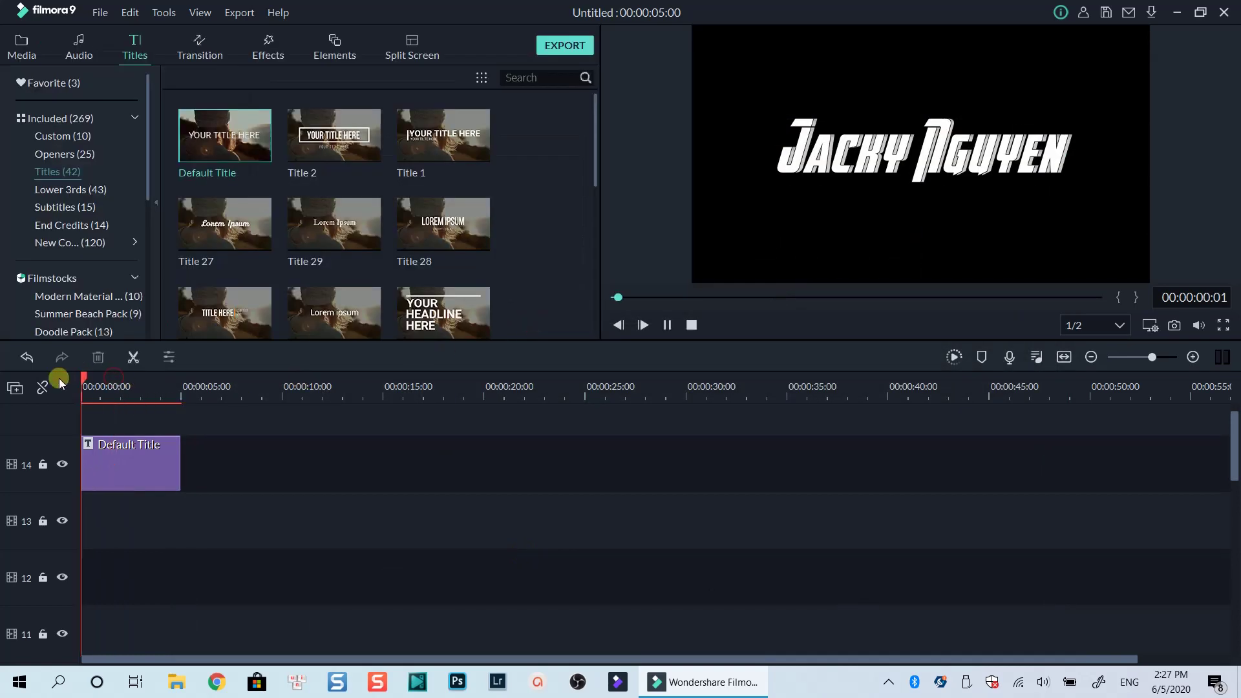
key("space")
key("space")
left_click(145, 471)
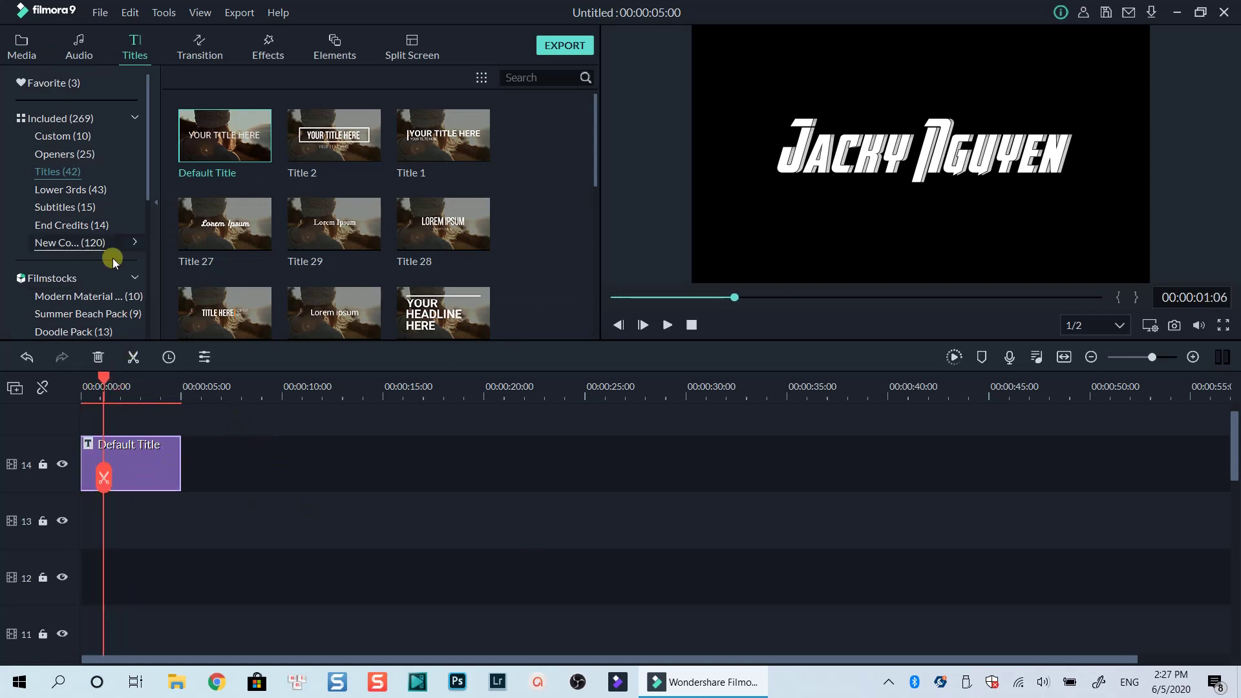
Place the Travel 08 island sample video on track 13 under the title and preview it
left_click(26, 55)
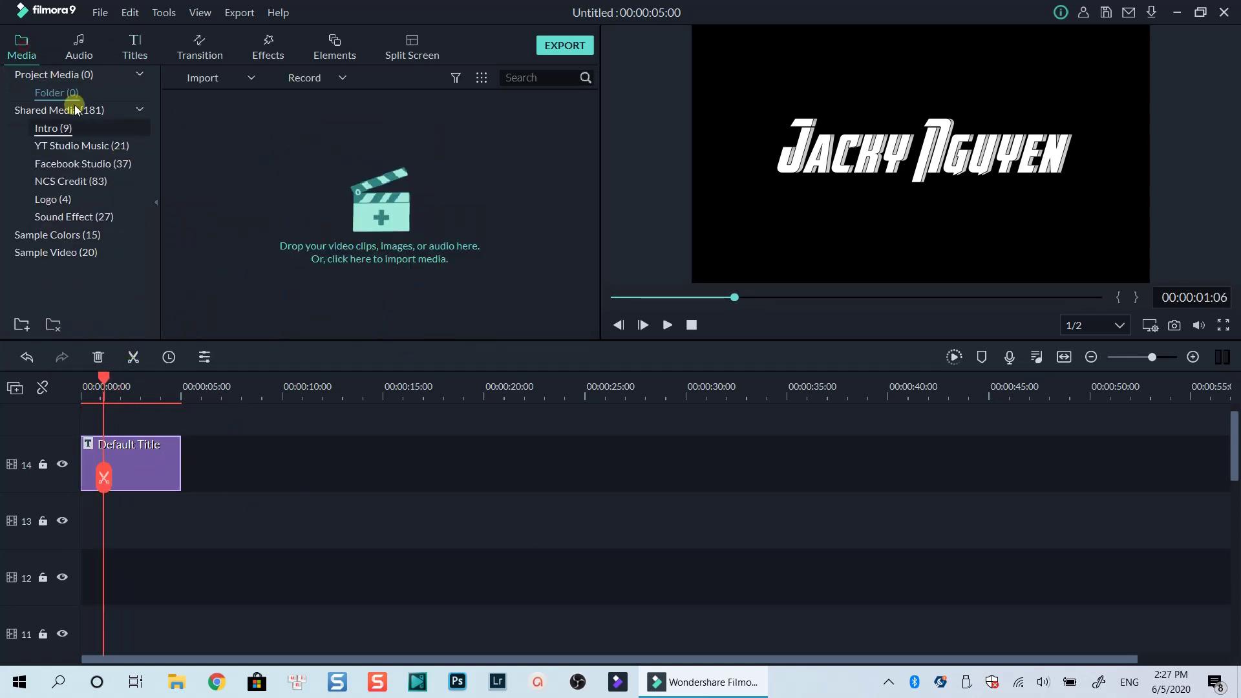
left_click(54, 256)
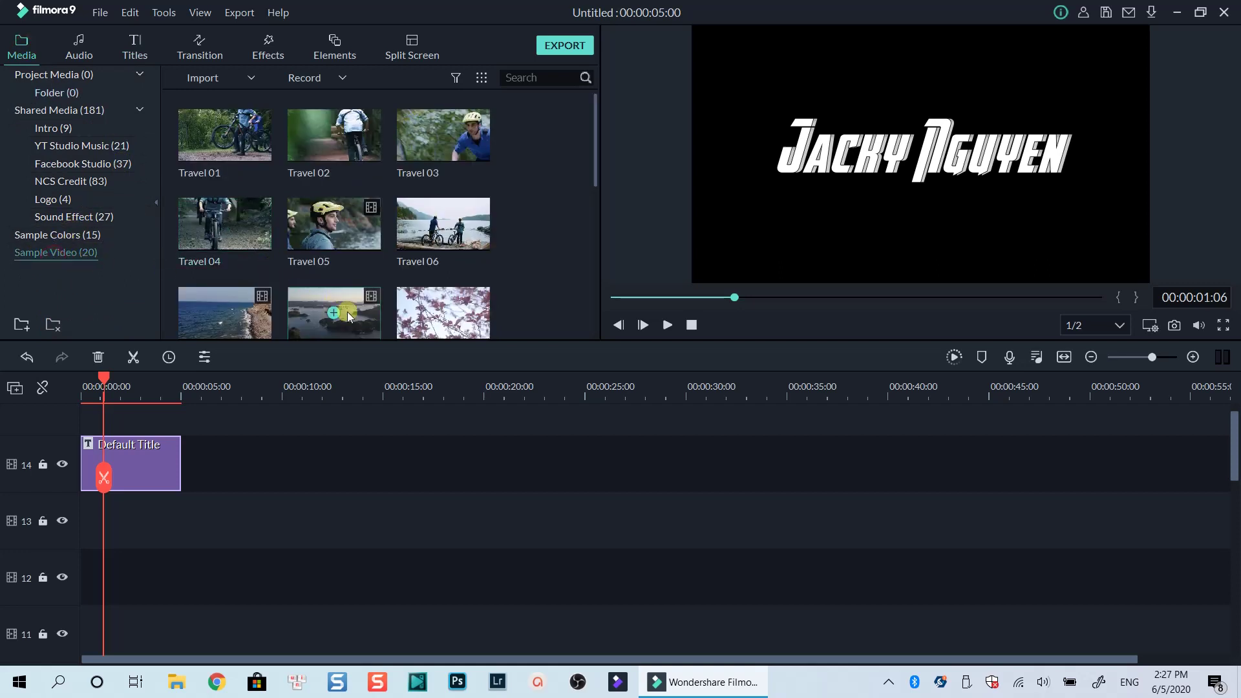
left_click_drag(349, 315, 70, 543)
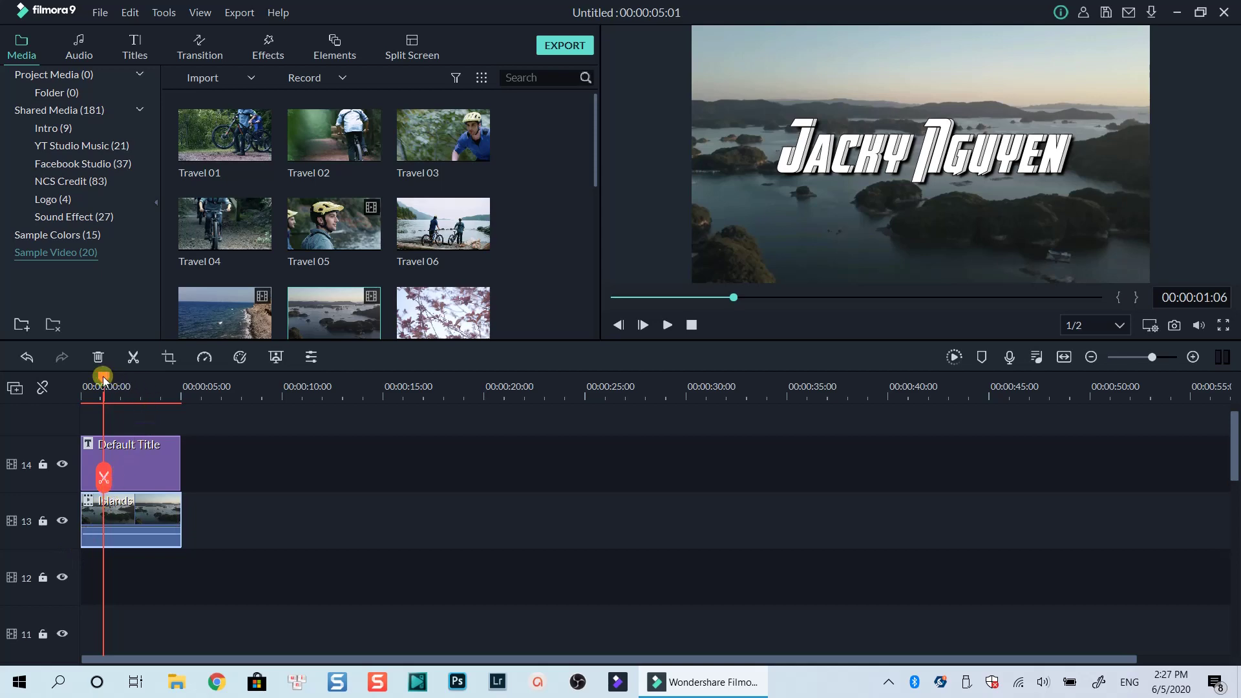
left_click_drag(102, 378, 85, 382)
key("space")
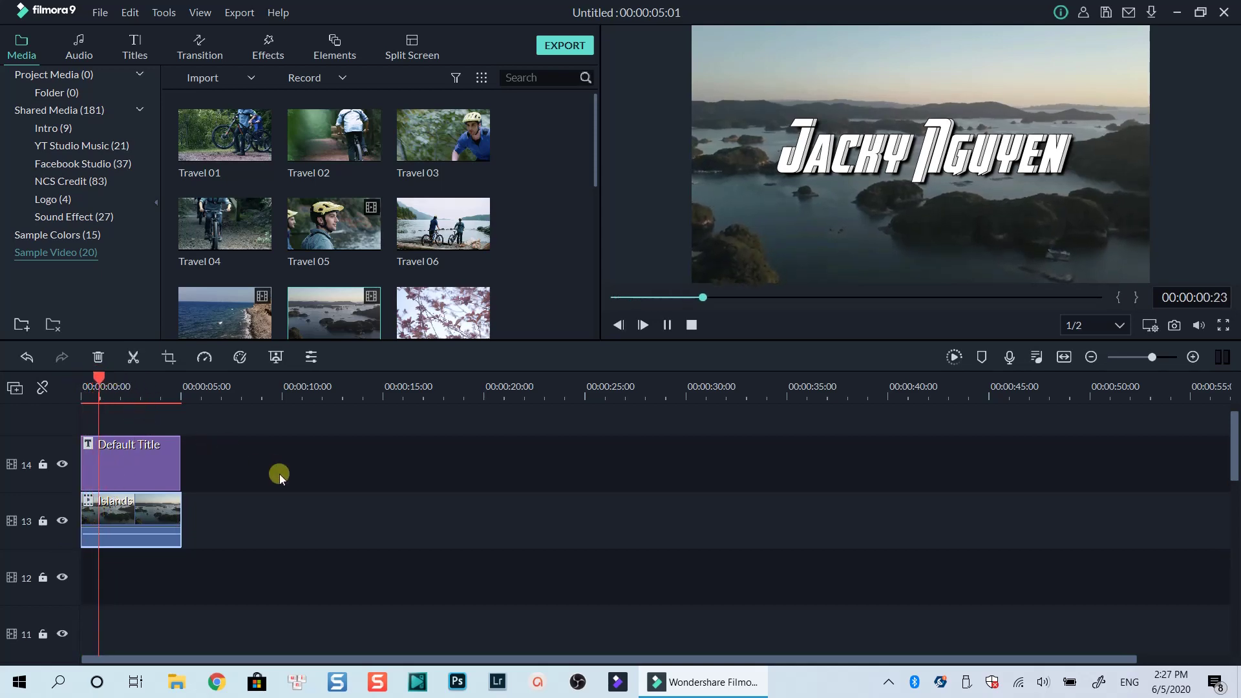
key("space")
Save the title's Advanced Edit settings as a custom preset named '3D Text Template'
right_click(176, 470)
left_click(184, 395)
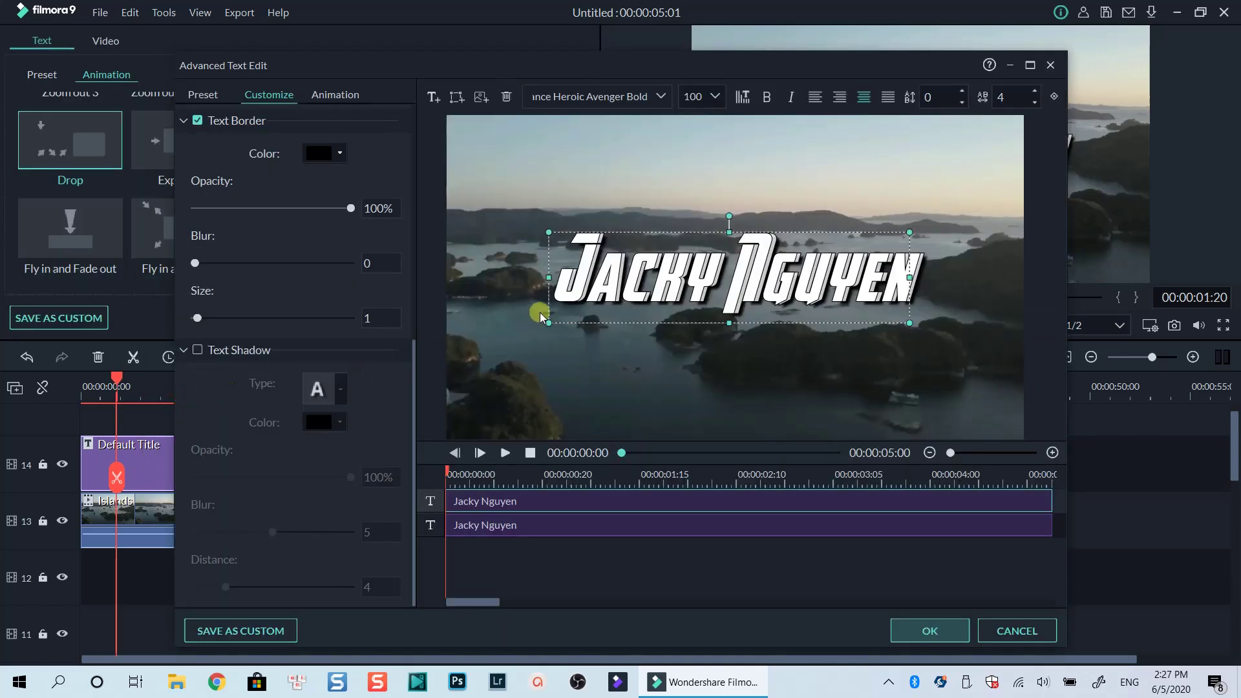
left_click(244, 637)
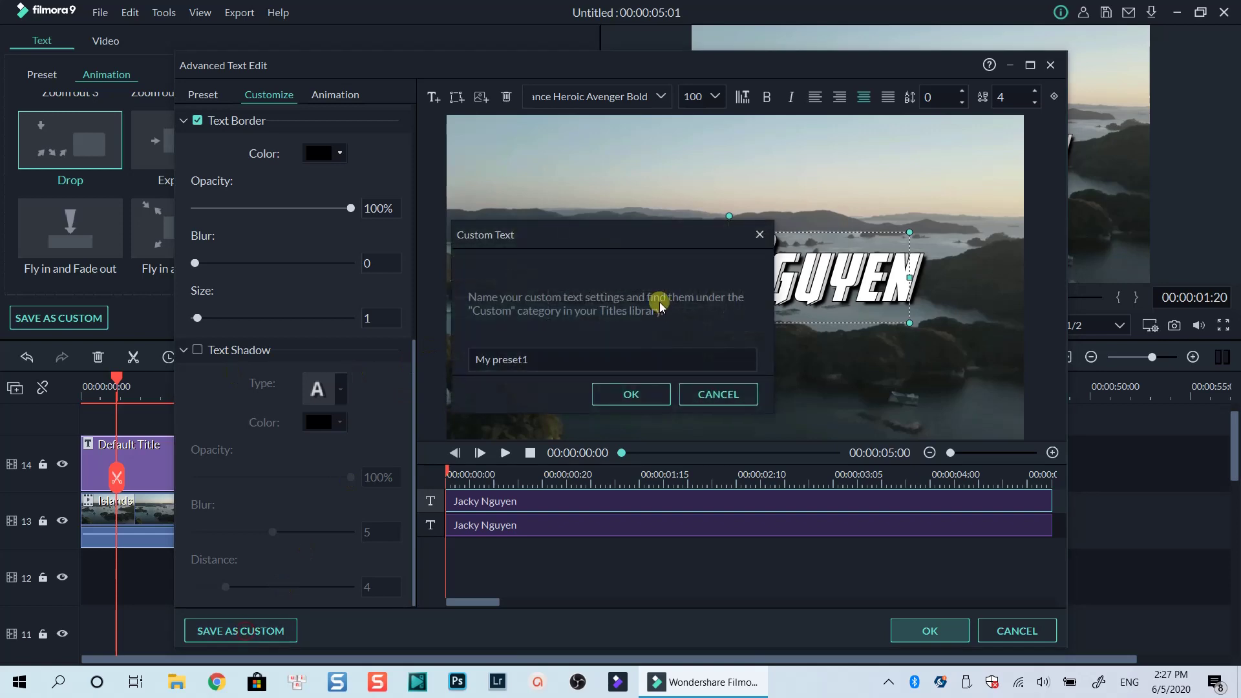
left_click_drag(552, 358, 393, 358)
type("3D Text Template")
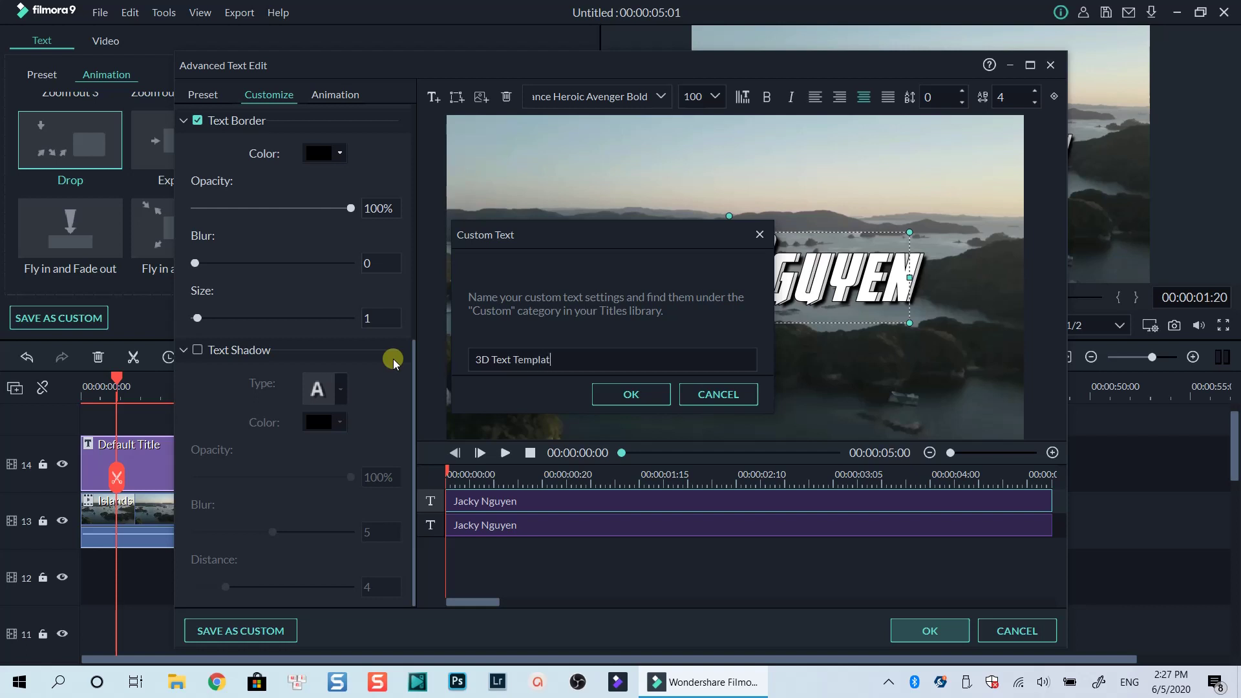
left_click(634, 410)
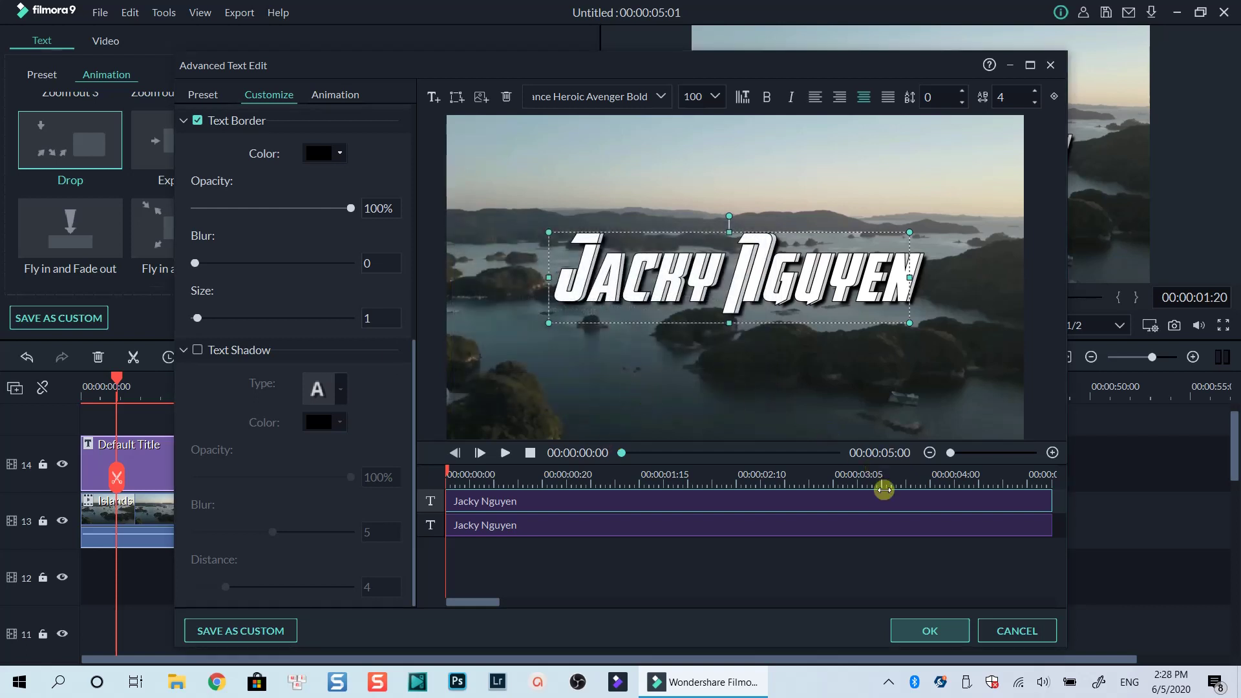